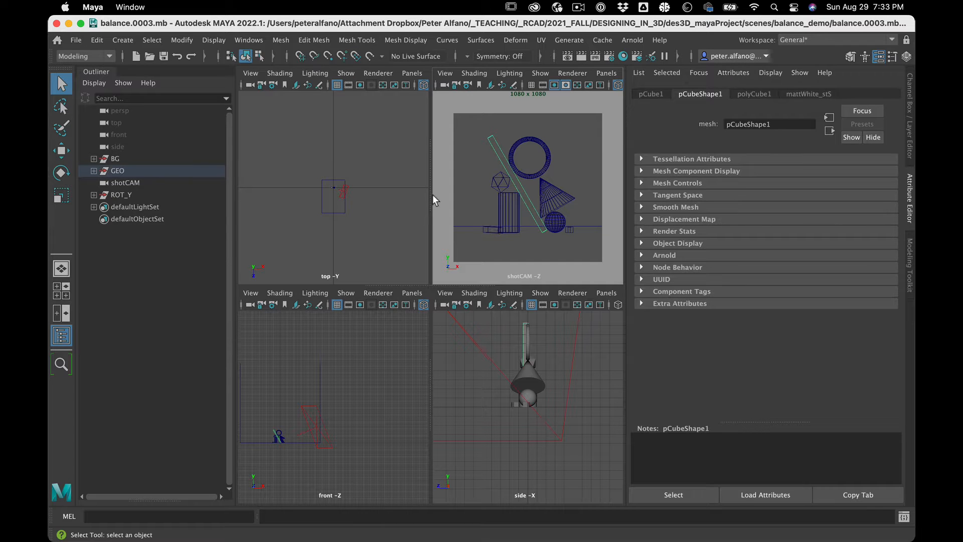
pyautogui.click(528, 176)
pyautogui.click(556, 204)
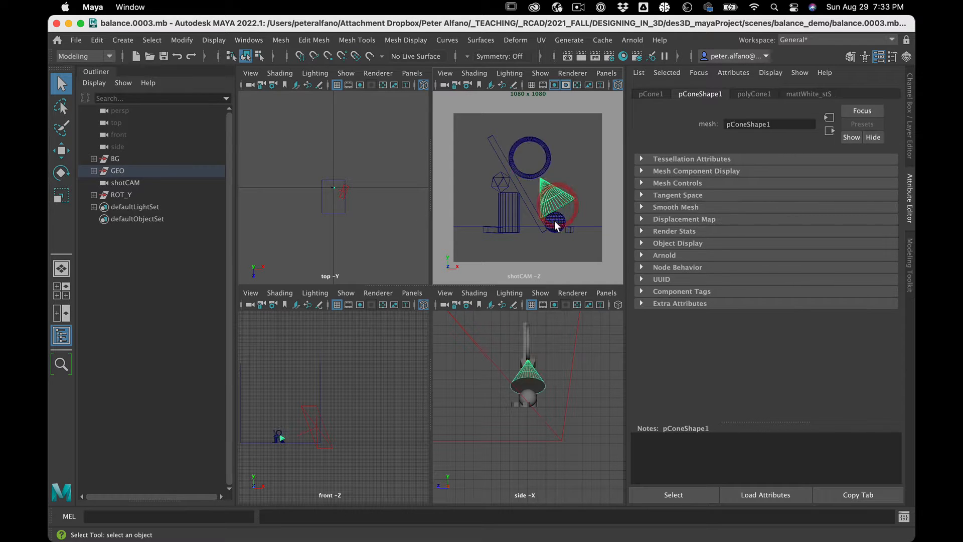
pyautogui.click(555, 220)
pyautogui.click(571, 230)
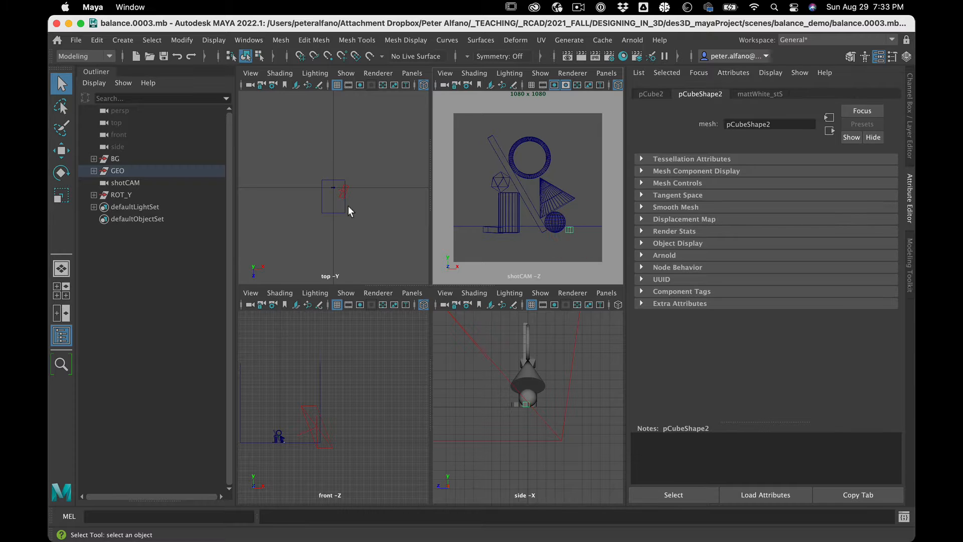
# Step: Hide the BG and GEO groups, the shotCAM camera and the ROT_Y group
pyautogui.click(115, 158)
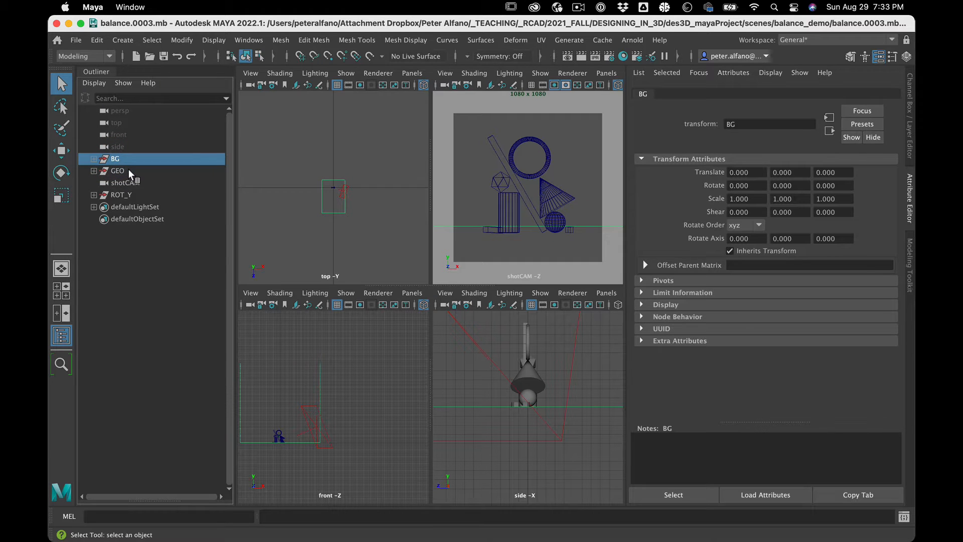
pyautogui.keyDown('shift'); pyautogui.click(128, 169); pyautogui.keyUp('shift')
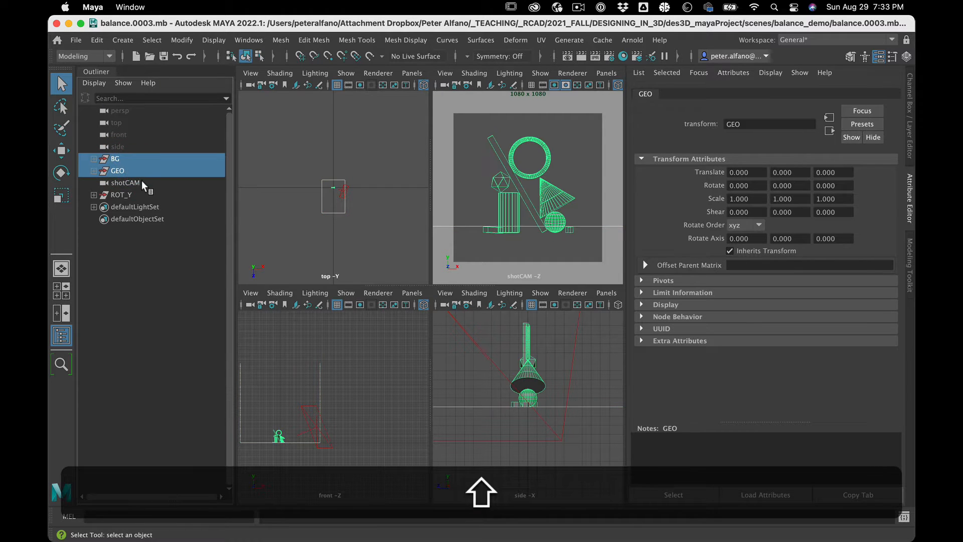
pyautogui.click(140, 194)
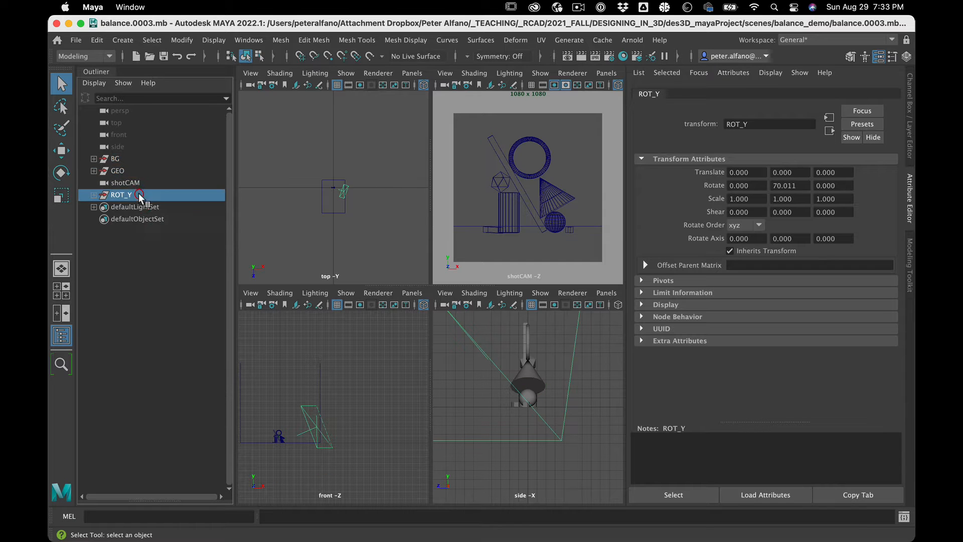
pyautogui.keyDown('shift'); pyautogui.click(143, 159); pyautogui.keyUp('shift')
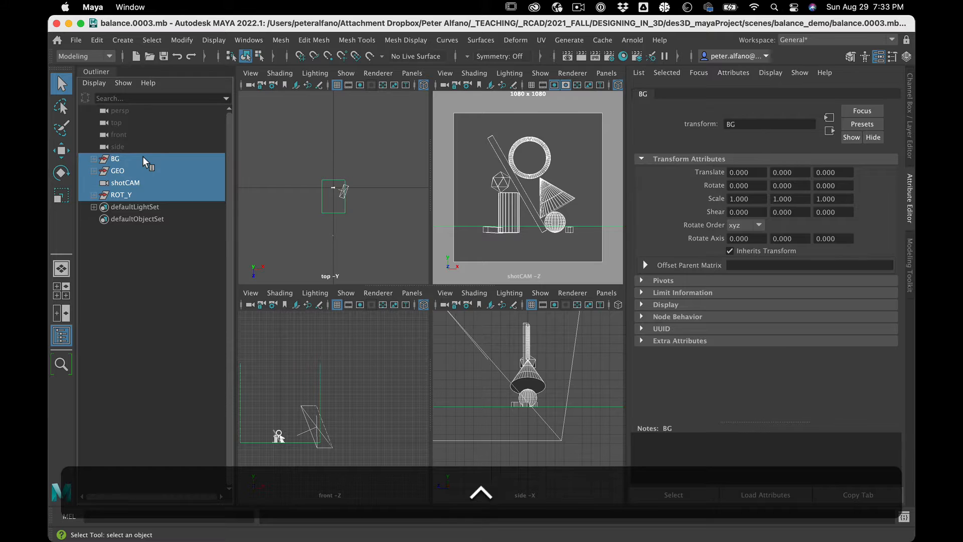
pyautogui.hotkey('ctrl', 'h')
# Step: Enlarge the front view to a single pane, restore its default view and clear the selection
pyautogui.press('space')
pyautogui.press('space')
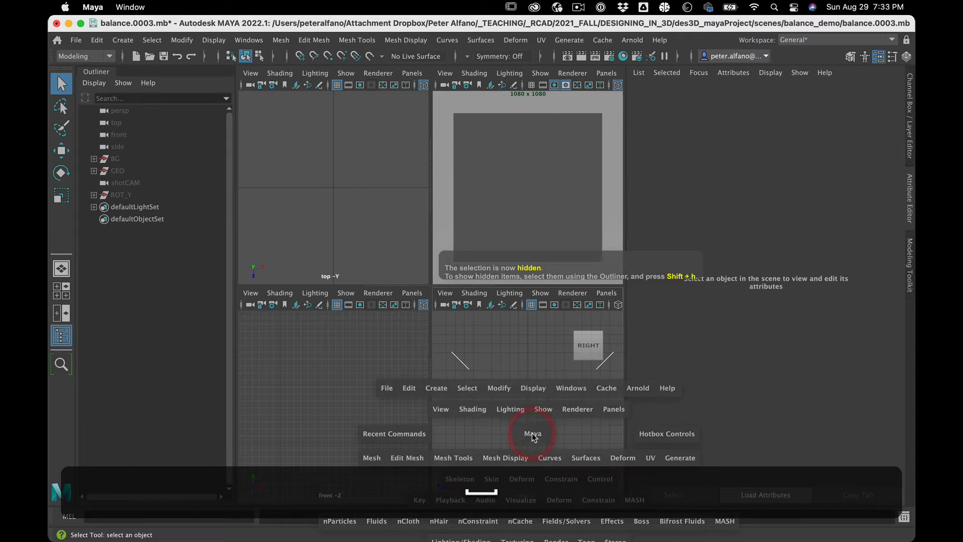
pyautogui.click(346, 370)
pyautogui.press('space')
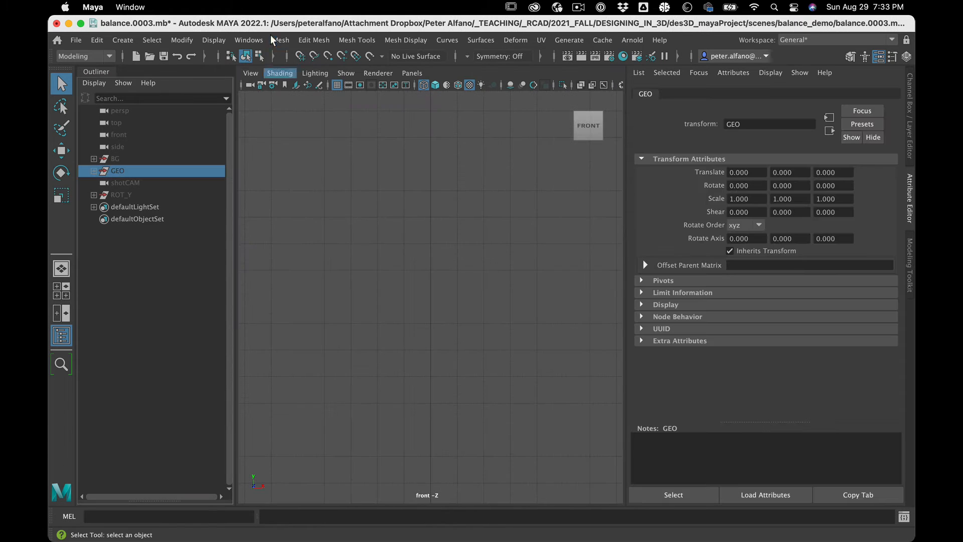
pyautogui.click(250, 72)
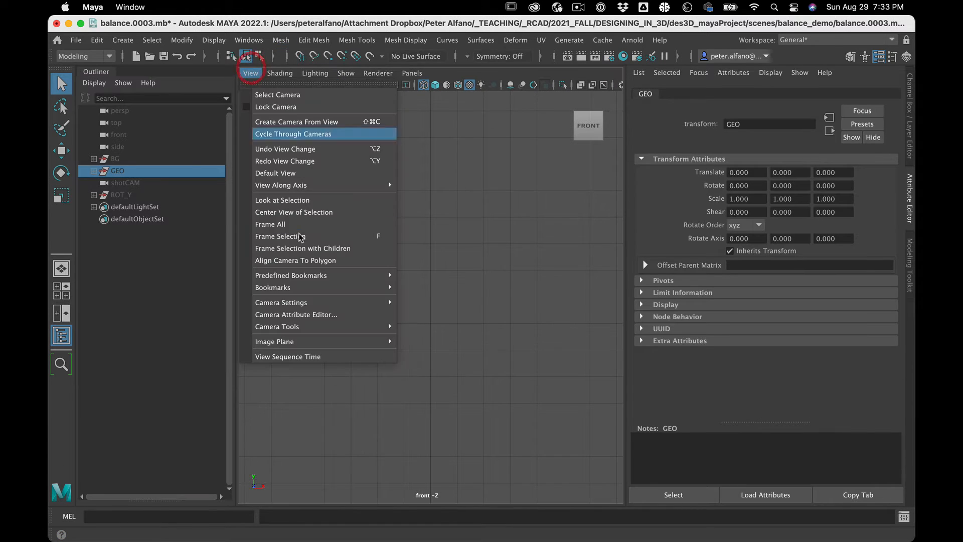
pyautogui.moveTo(326, 307)
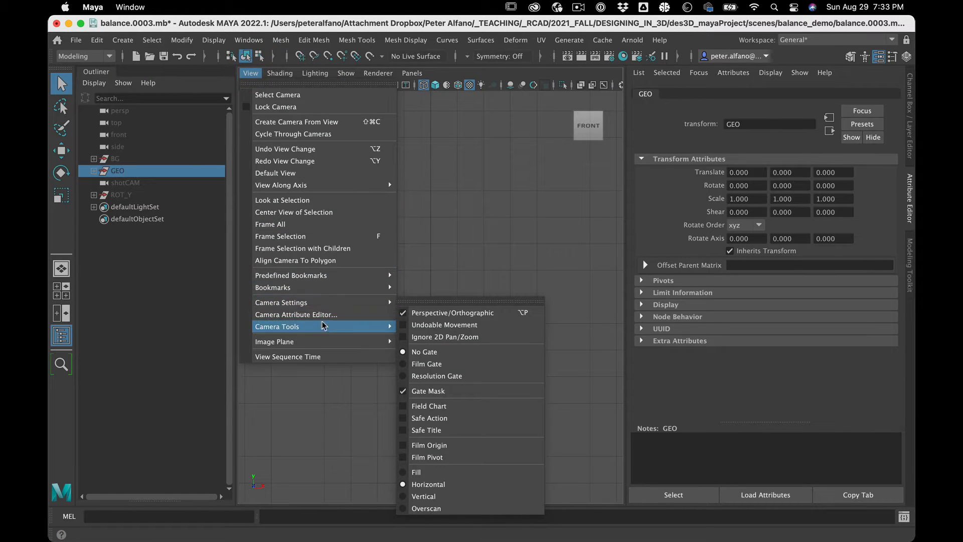
pyautogui.moveTo(321, 326)
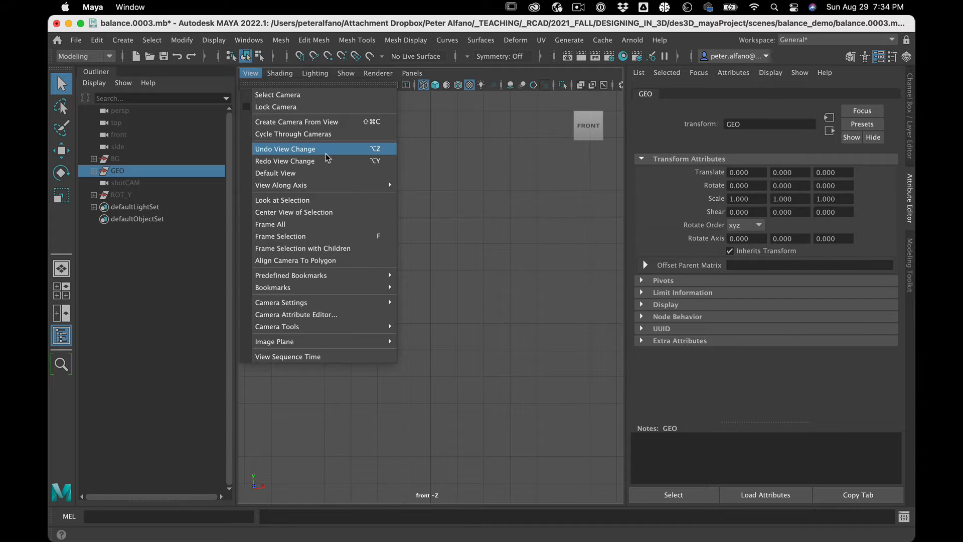
pyautogui.click(321, 172)
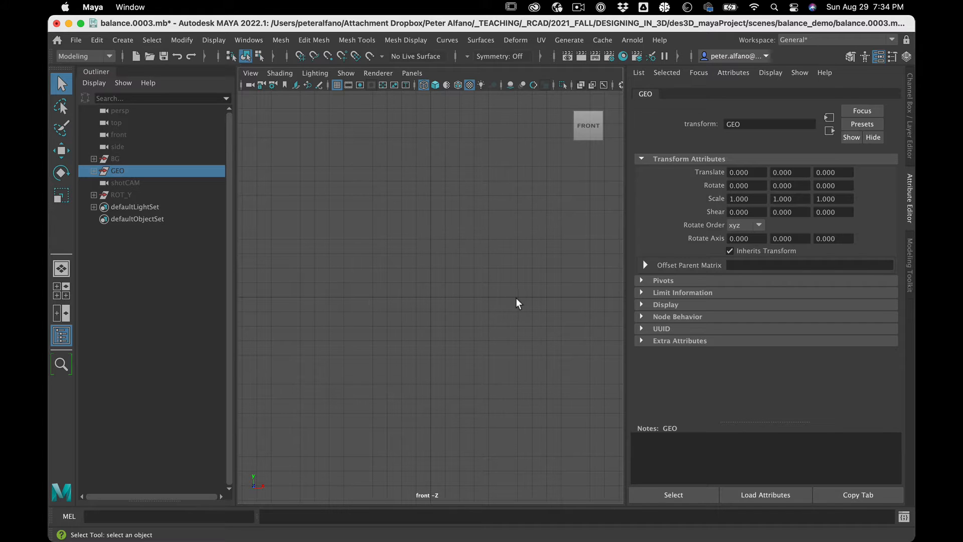
pyautogui.click(475, 272)
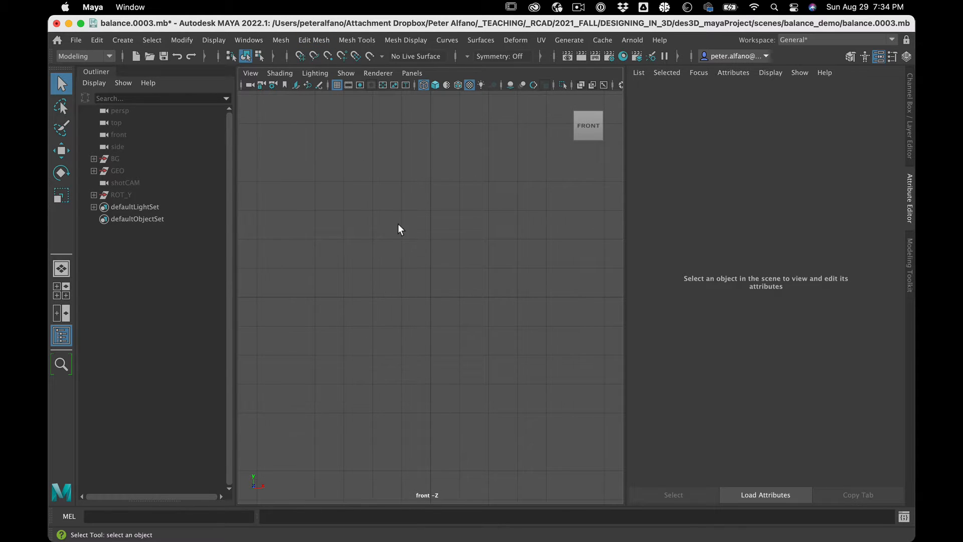
# Step: Activate the CV Curve Tool and review its options, keeping the 3 Cubic degree and uniform knot spacing
pyautogui.click(127, 40)
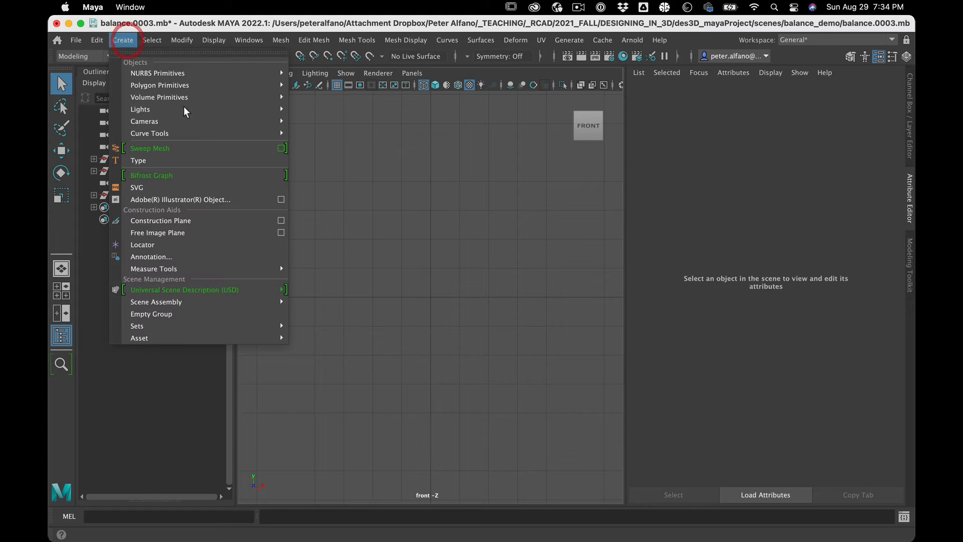
pyautogui.click(126, 39)
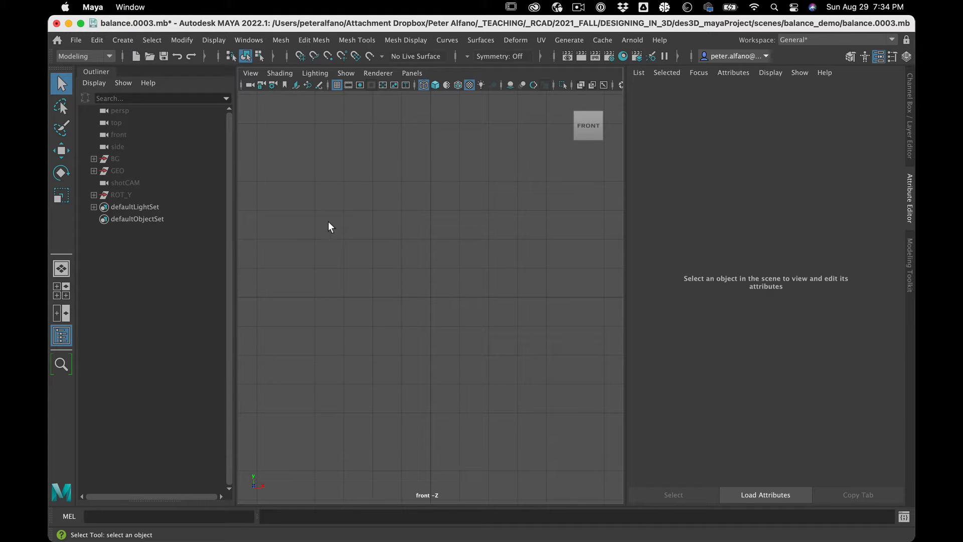
pyautogui.click(123, 40)
pyautogui.moveTo(141, 111)
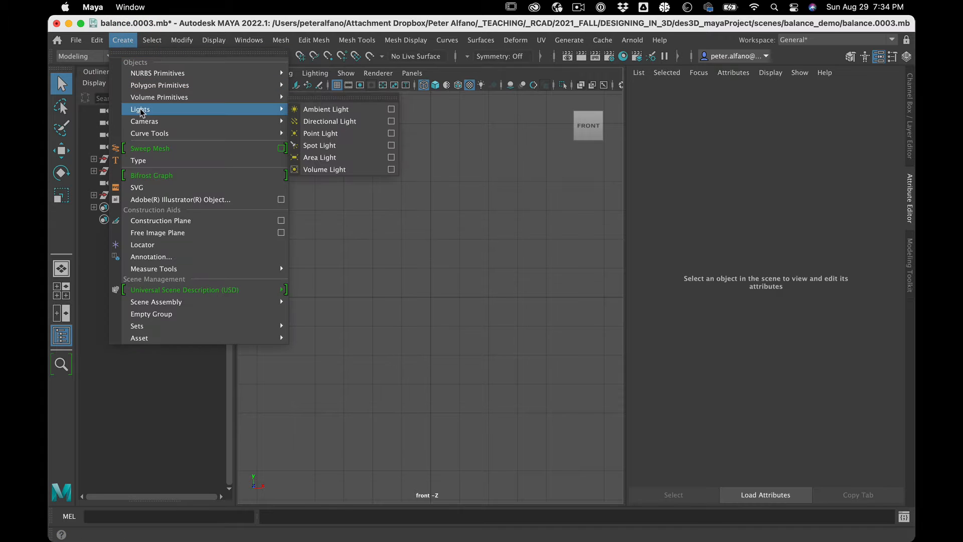
pyautogui.moveTo(261, 83)
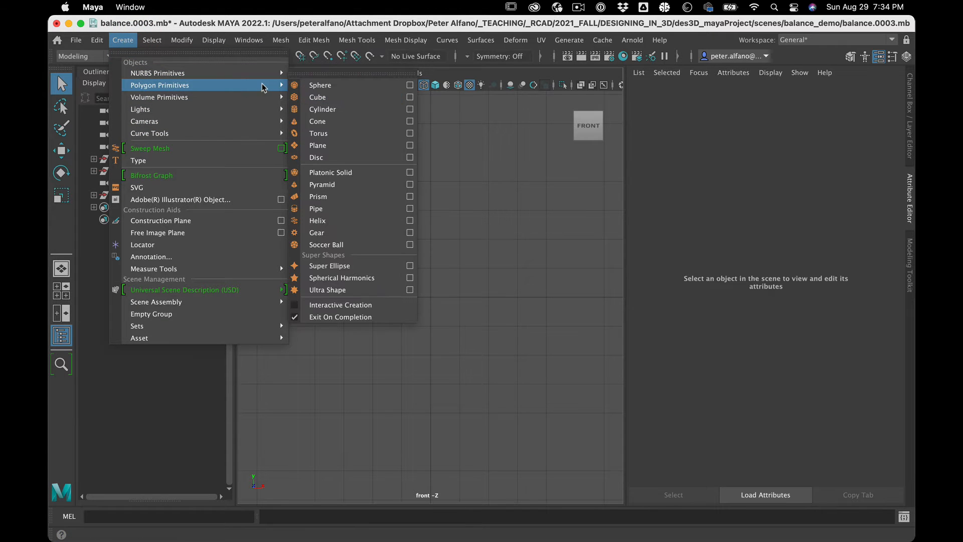
pyautogui.moveTo(255, 100)
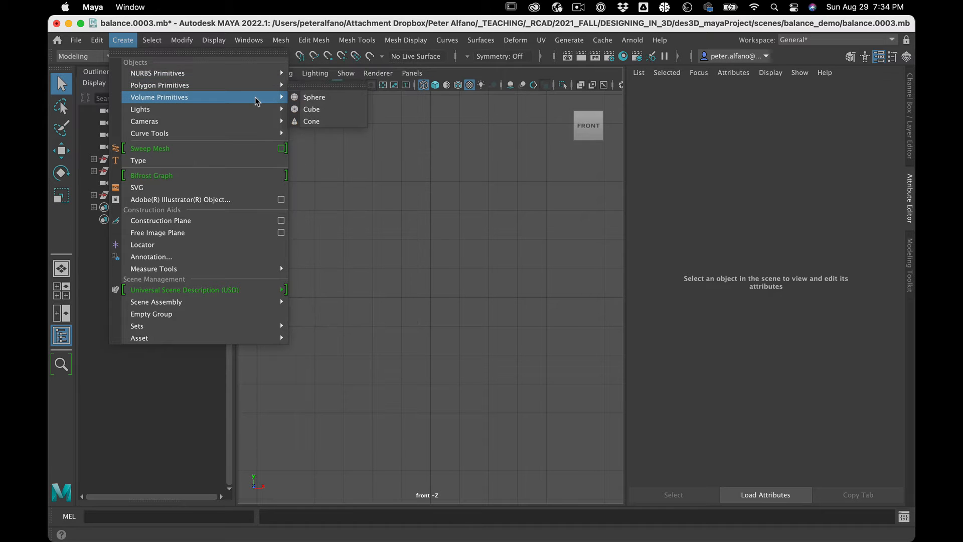
pyautogui.moveTo(233, 122)
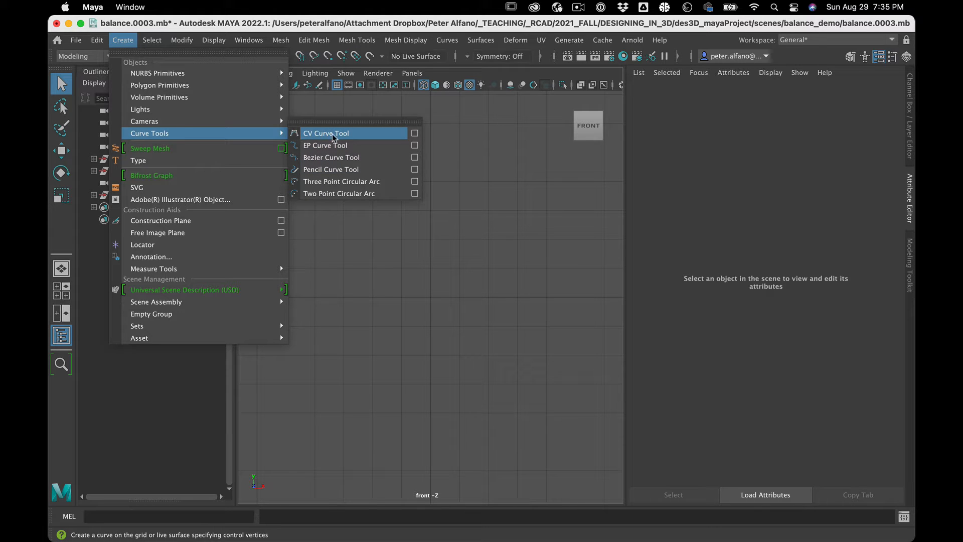
pyautogui.click(414, 133)
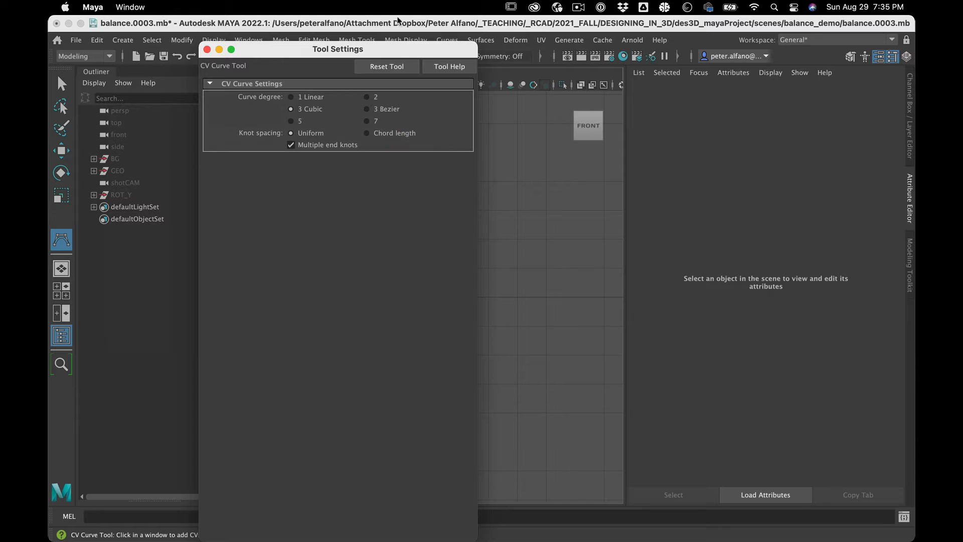
pyautogui.moveTo(317, 49); pyautogui.dragTo(664, 130)
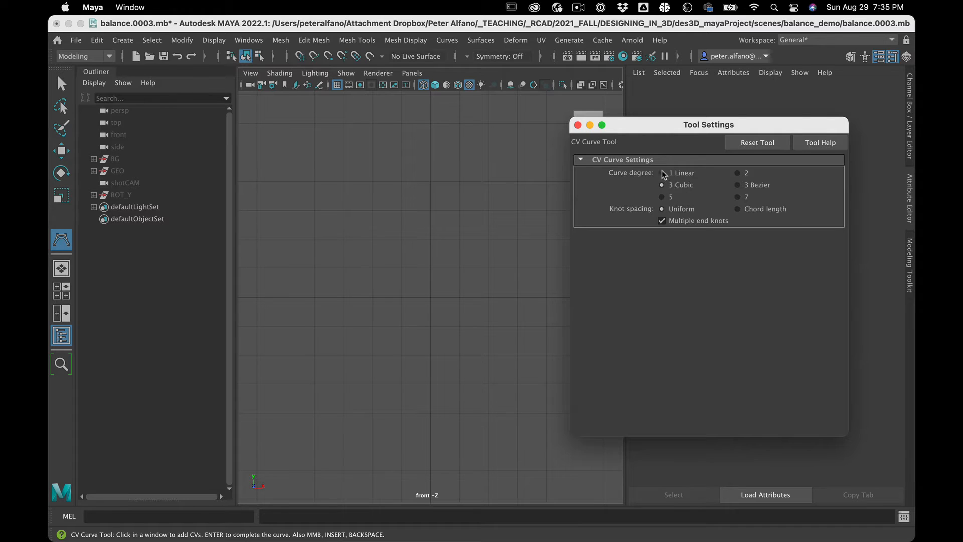
pyautogui.click(578, 125)
# Step: Draw a winding open curve with eight control vertices around the origin in the front view, ending in a U shape
pyautogui.click(307, 207)
pyautogui.click(380, 192)
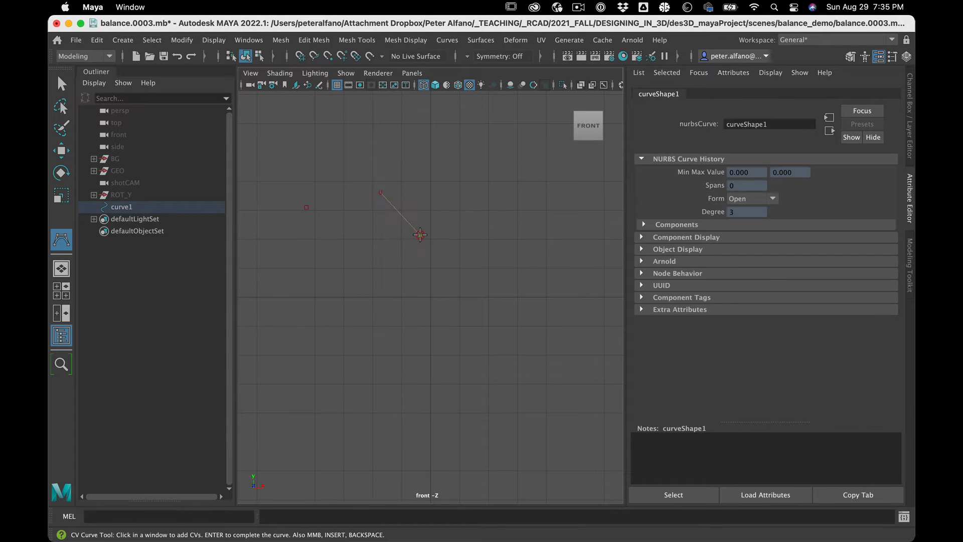
pyautogui.click(420, 235)
pyautogui.click(393, 299)
pyautogui.click(385, 366)
pyautogui.click(459, 373)
pyautogui.click(488, 317)
pyautogui.click(502, 250)
pyautogui.press('q')
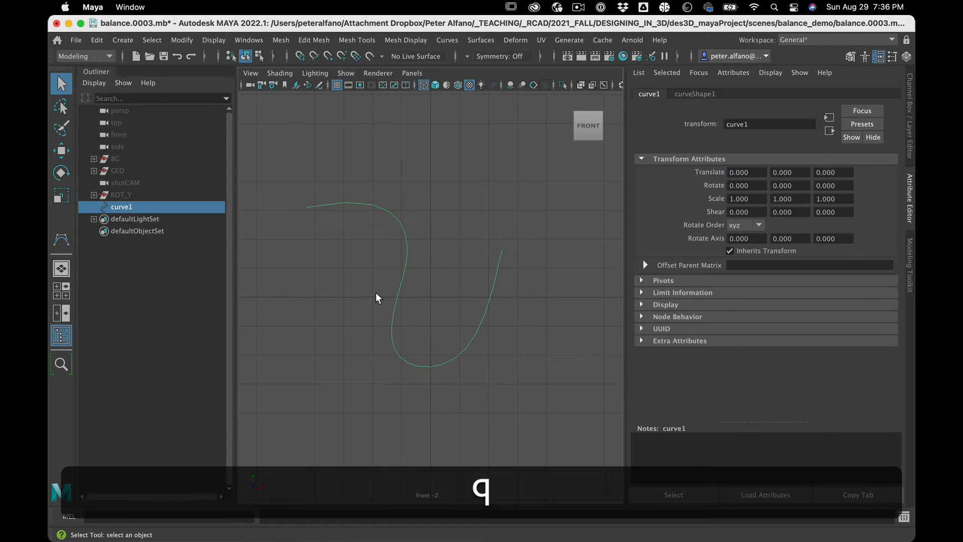
# Step: Display the curve's control vertices and select the fourth one, in the middle of the bend
pyautogui.click(391, 303)
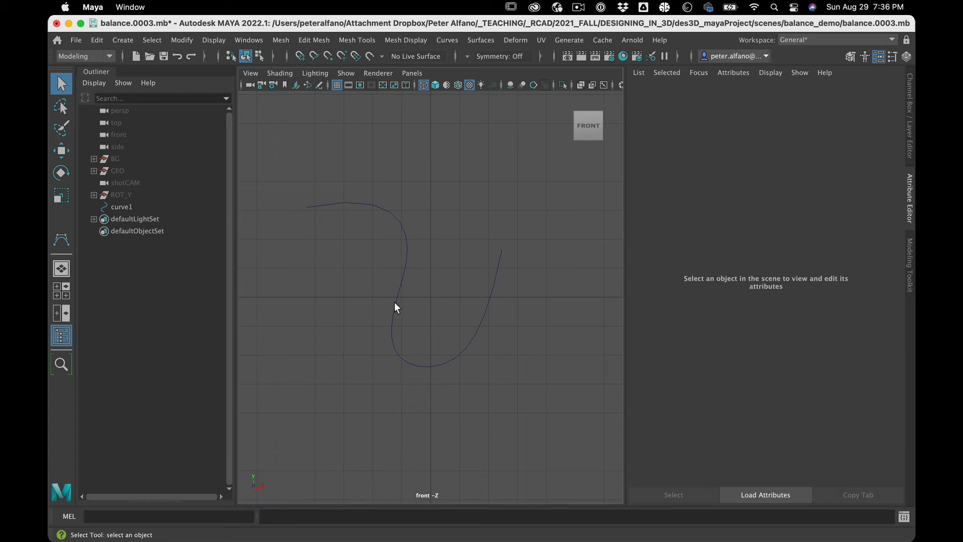
pyautogui.click(395, 304)
pyautogui.rightClick(395, 233)
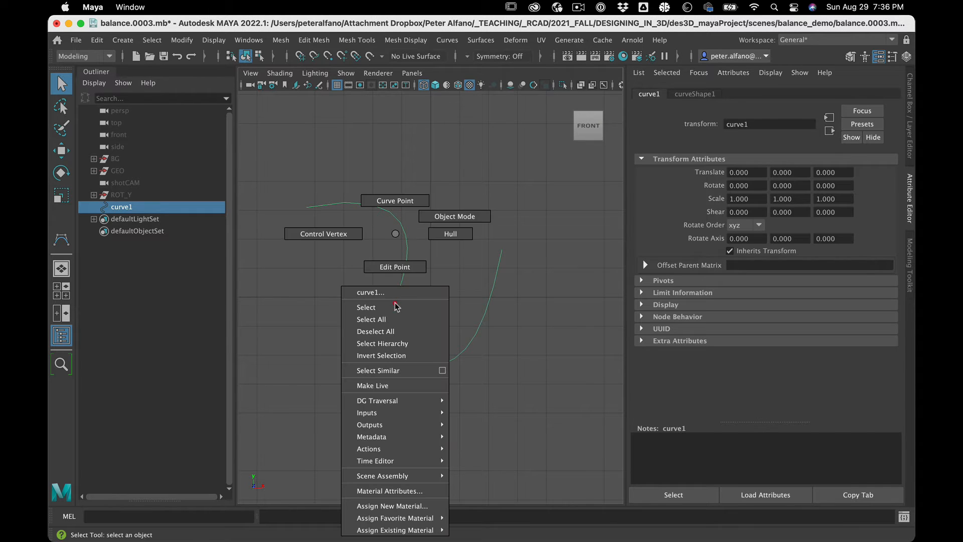
pyautogui.moveTo(395, 302); pyautogui.dragTo(354, 237, button='right')
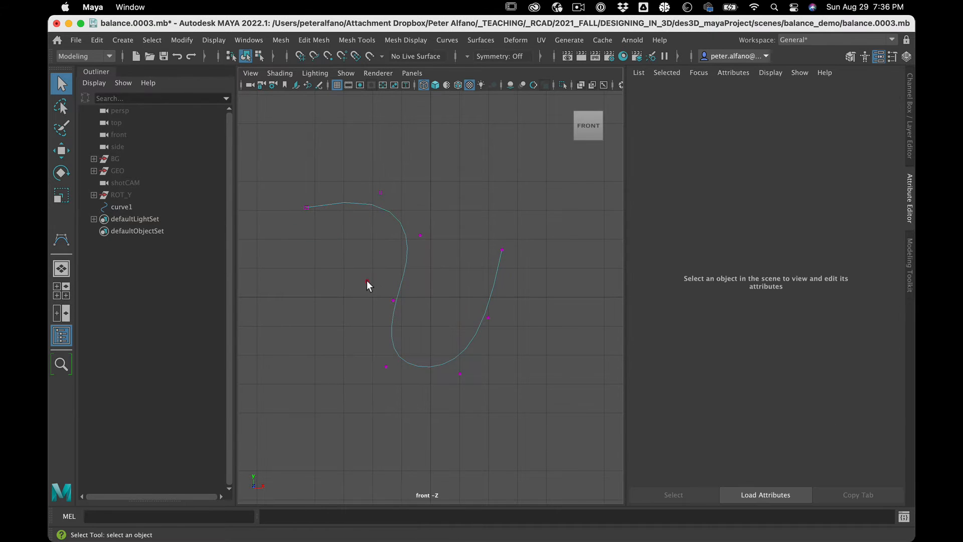
pyautogui.moveTo(393, 296); pyautogui.dragTo(394, 298)
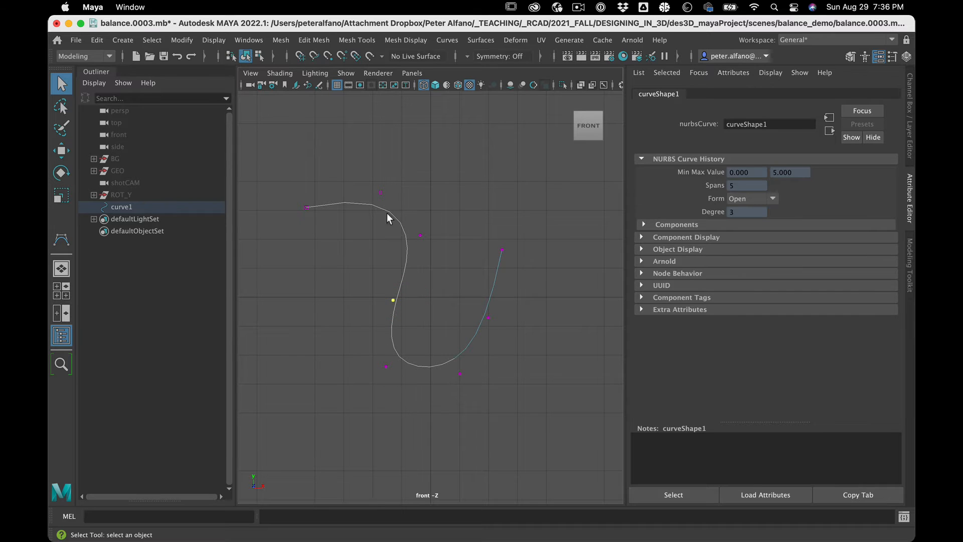
pyautogui.rightClick(392, 299)
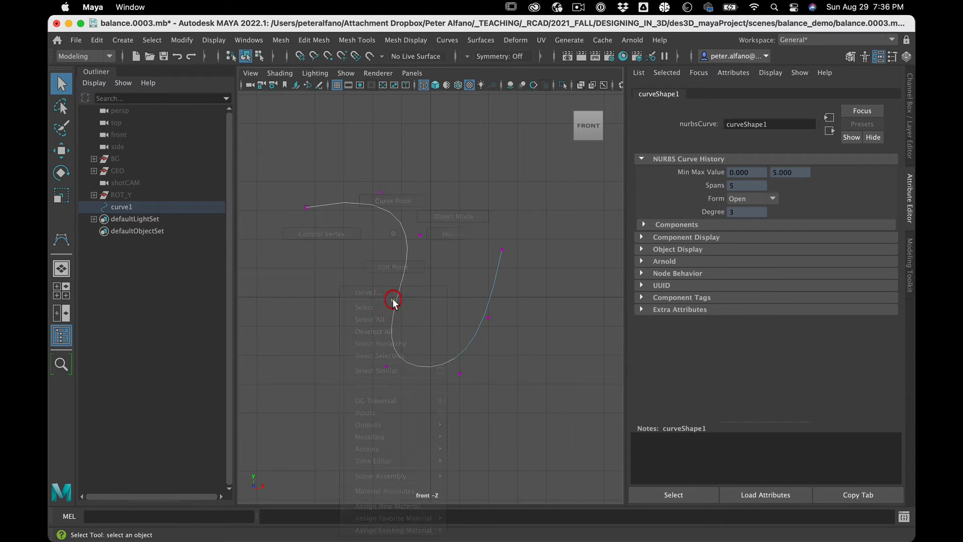
pyautogui.rightClick(393, 299)
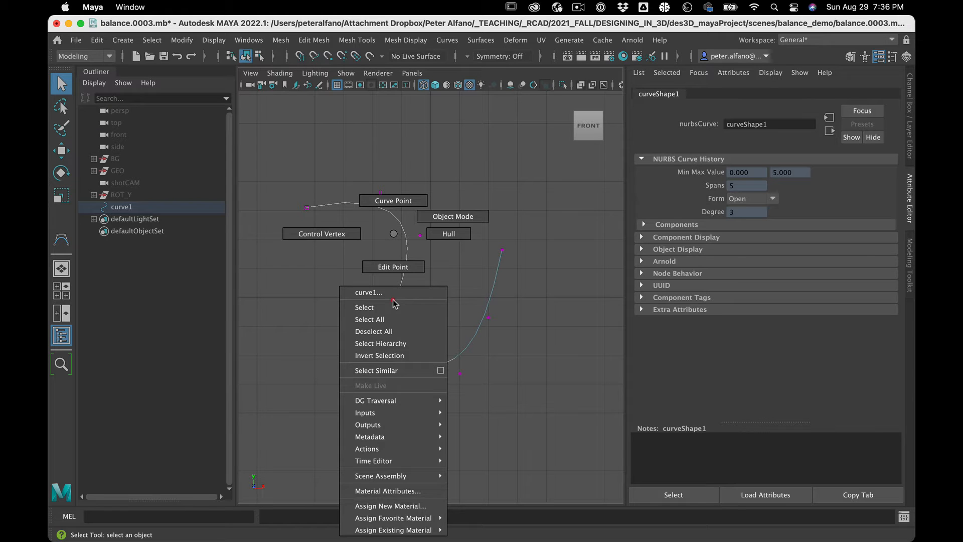
pyautogui.click(392, 231)
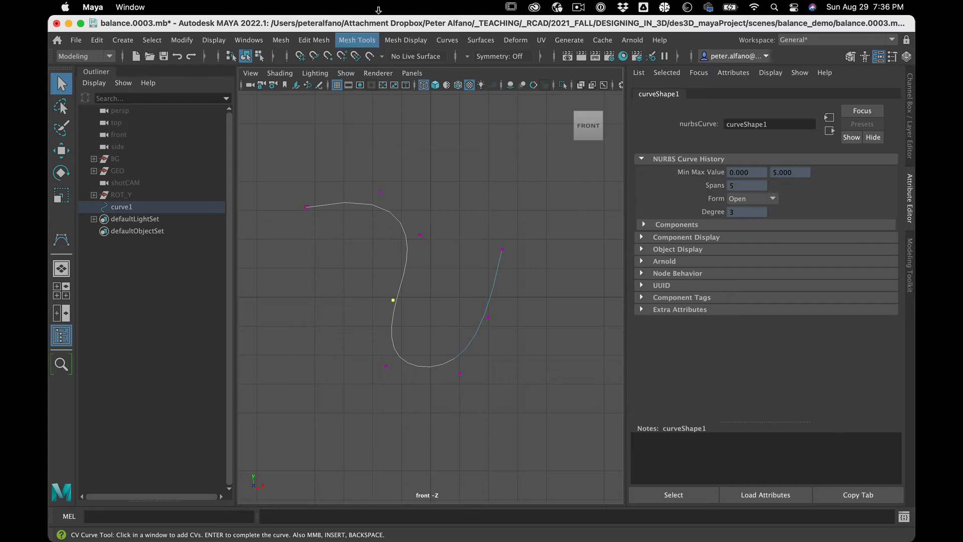
# Step: Apply CV Hardness with Full multiplicity to the chosen control vertex without keeping the original, and reselect the curve
pyautogui.click(453, 40)
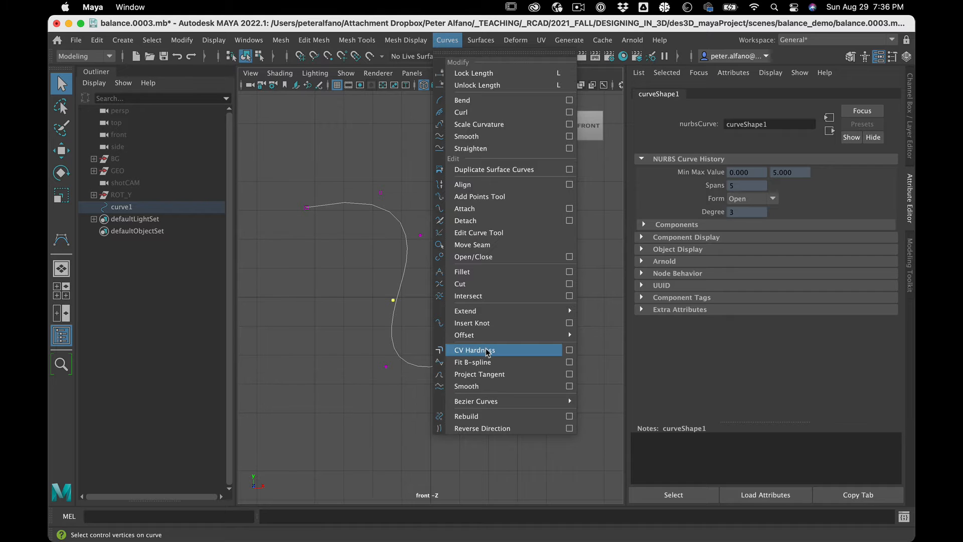
pyautogui.click(569, 350)
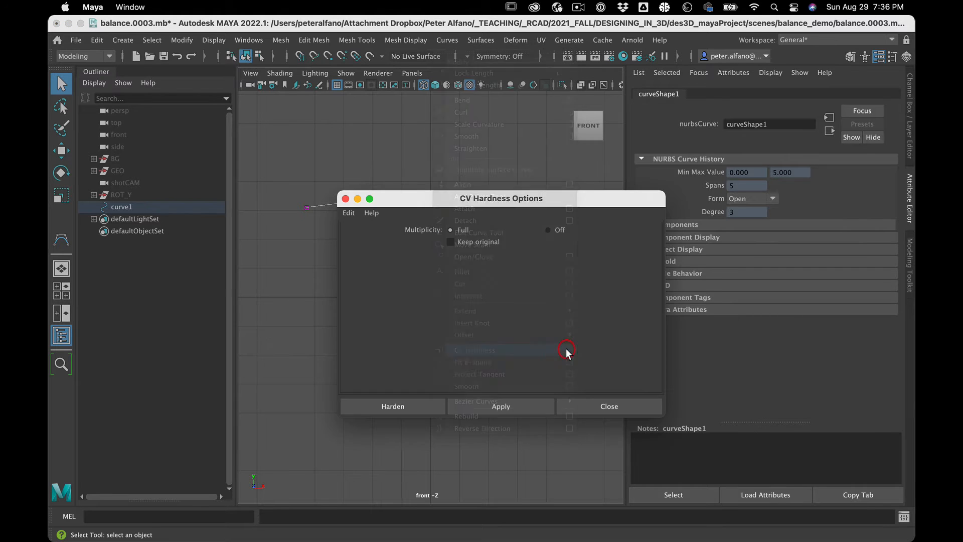
pyautogui.moveTo(500, 201); pyautogui.dragTo(681, 198)
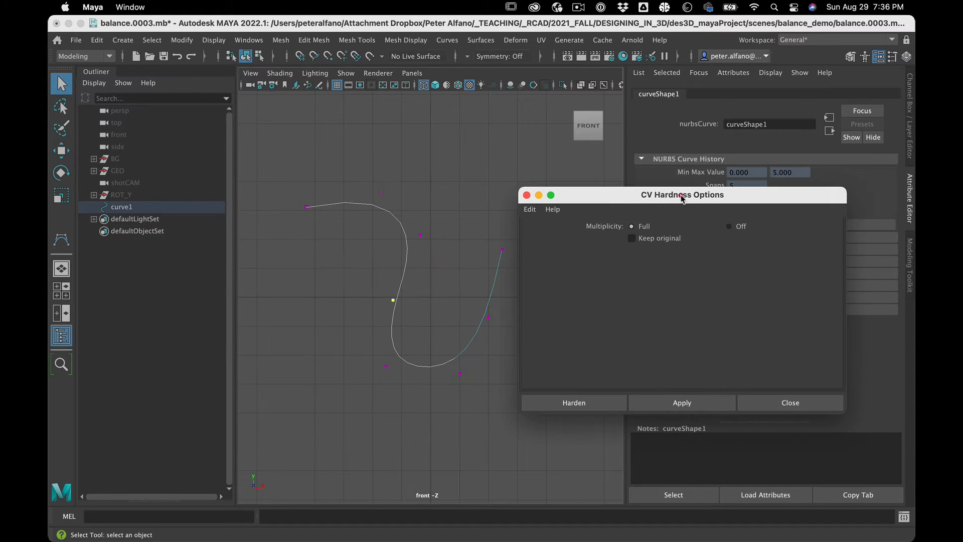
pyautogui.click(673, 402)
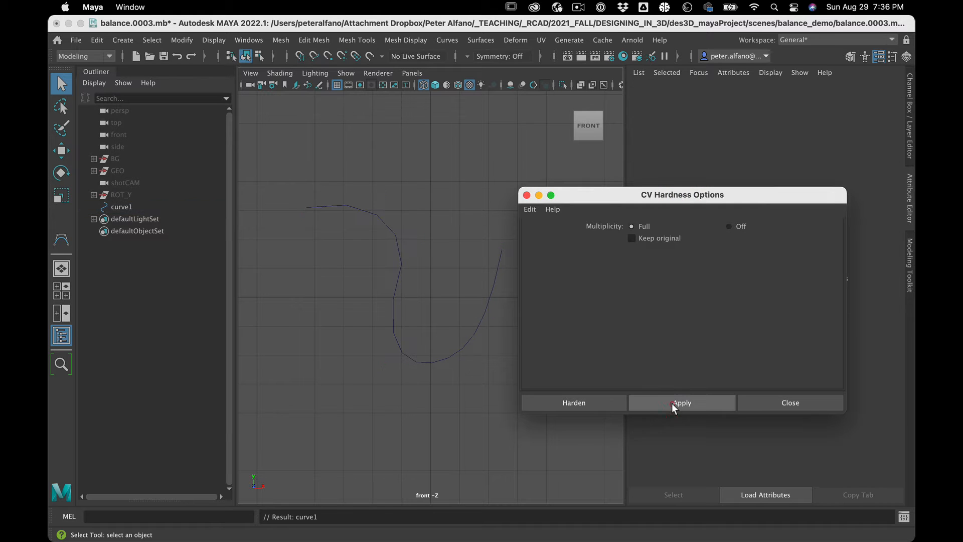
pyautogui.click(394, 315)
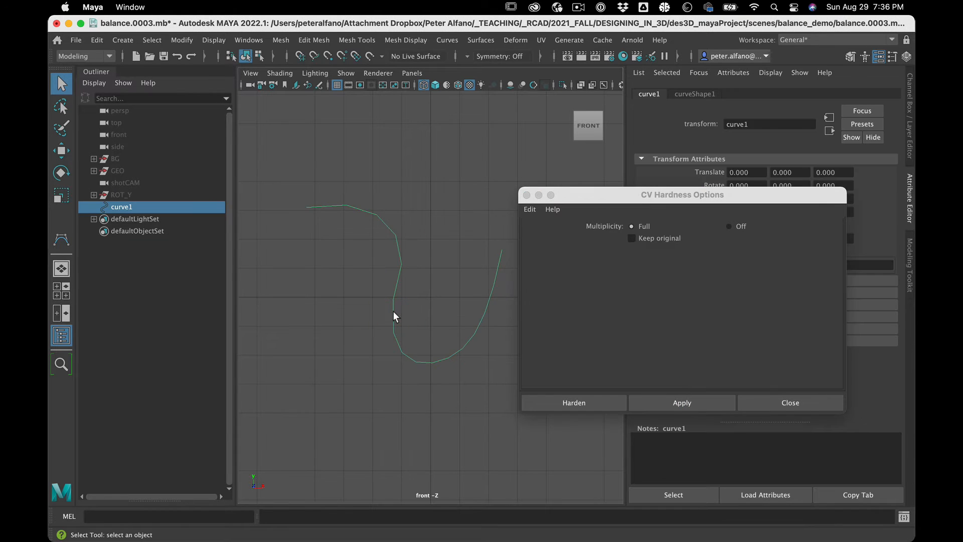
# Step: Move the hardened control vertex to about X -3.46 to form a sharp corner, and display the curve with smooth preview
pyautogui.moveTo(393, 311); pyautogui.dragTo(329, 245, button='right')
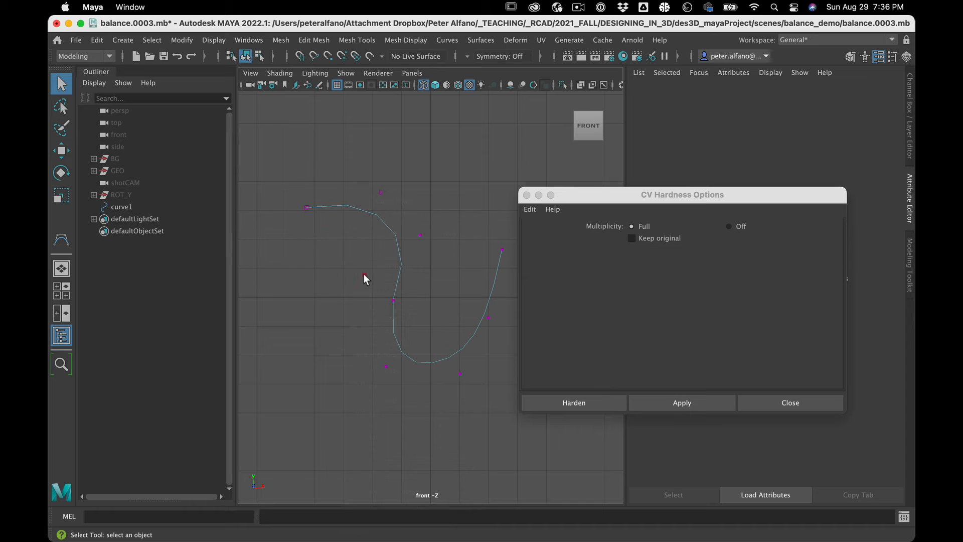
pyautogui.moveTo(363, 273); pyautogui.dragTo(369, 297)
pyautogui.press('w')
pyautogui.press('3')
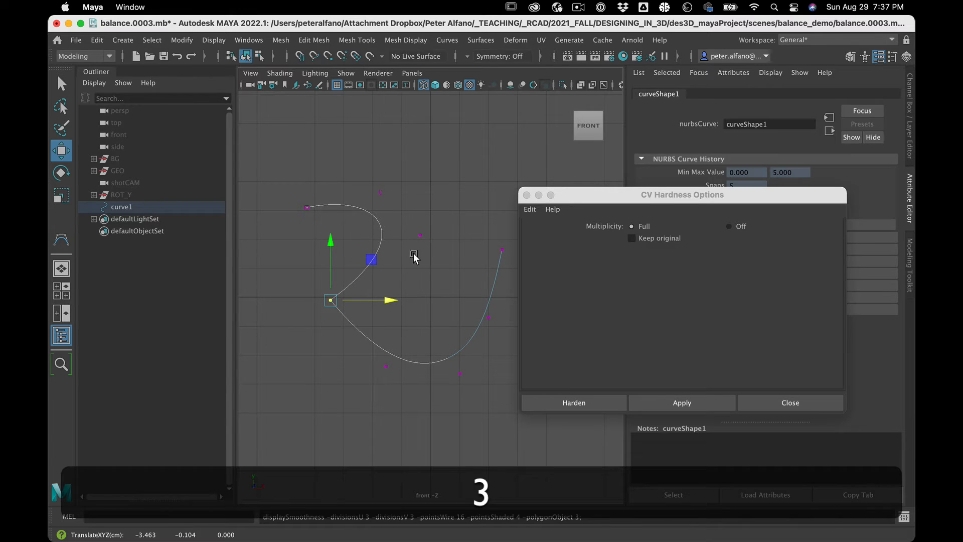
pyautogui.click(327, 285)
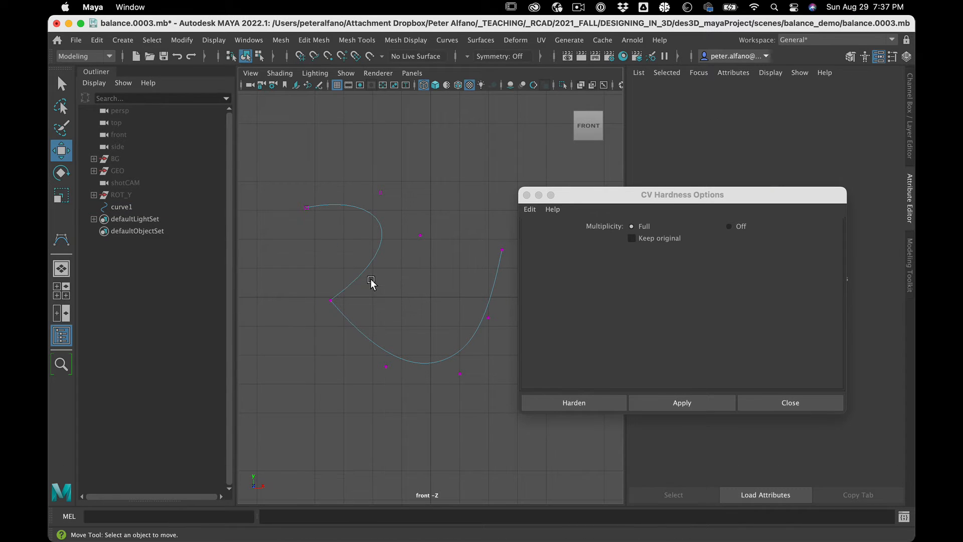
pyautogui.press('1')
pyautogui.press('3')
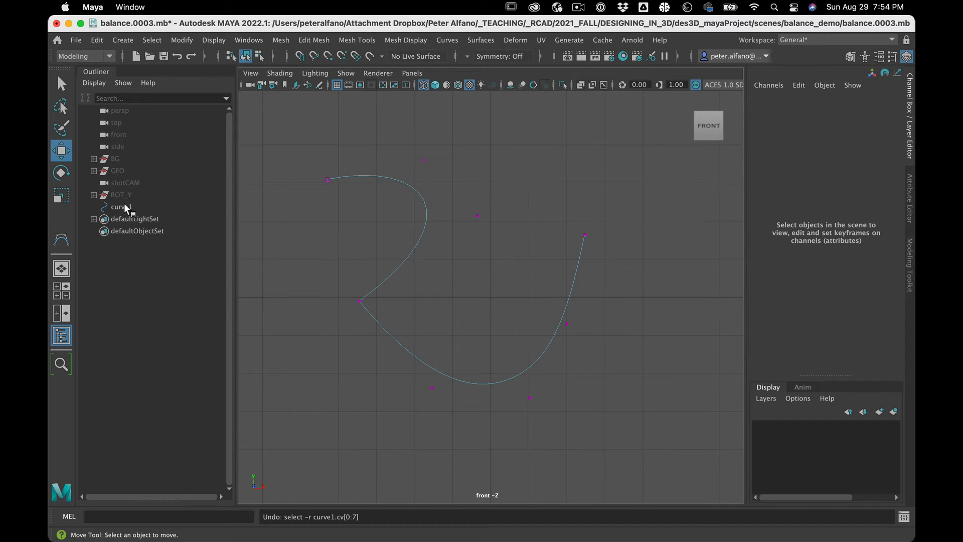
# Step: Delete the practice curve and unhide the BG, GEO and ROT_Y groups in the front view
pyautogui.moveTo(438, 245); pyautogui.dragTo(469, 216, button='right')
pyautogui.press('Delete')
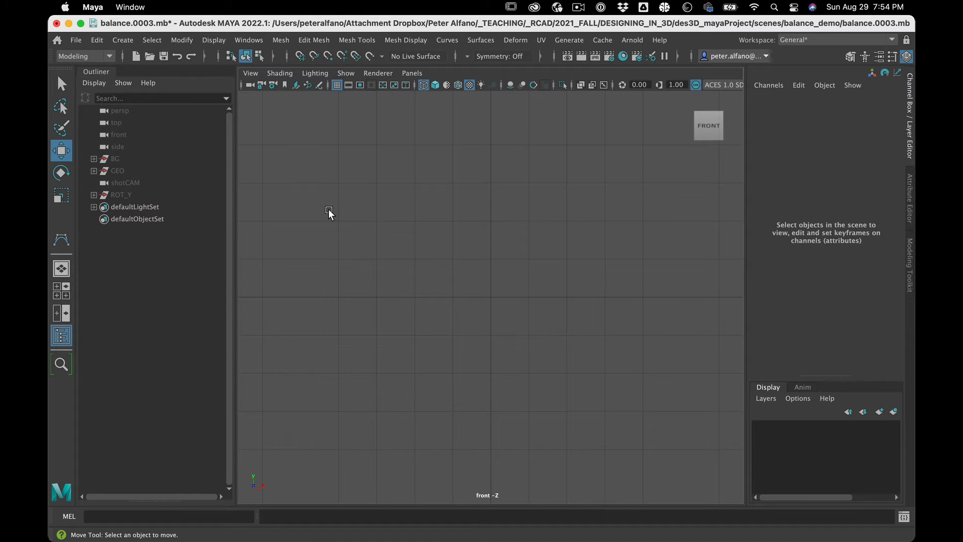
pyautogui.click(133, 159)
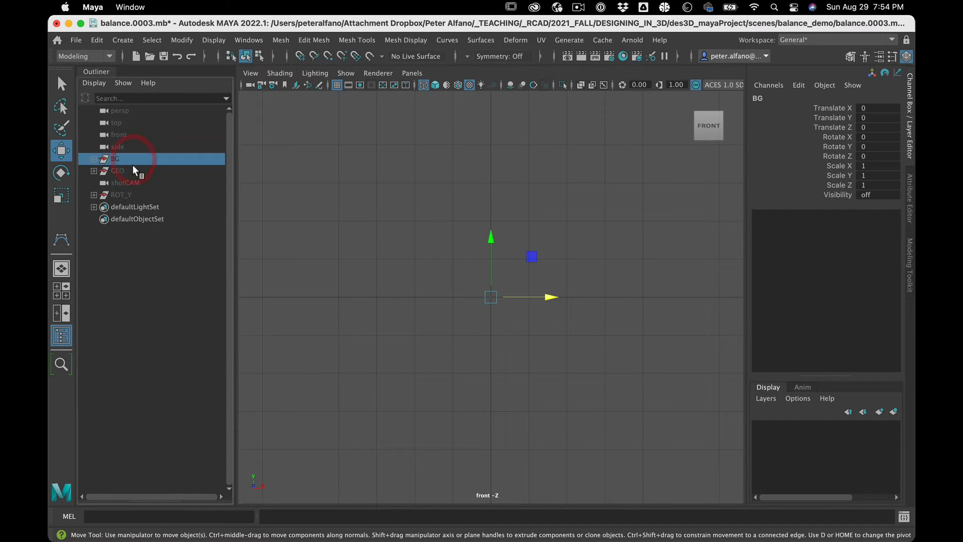
pyautogui.keyDown('shift'); pyautogui.click(133, 169); pyautogui.keyUp('shift')
pyautogui.keyDown('ctrl'); pyautogui.click(132, 194); pyautogui.keyUp('ctrl')
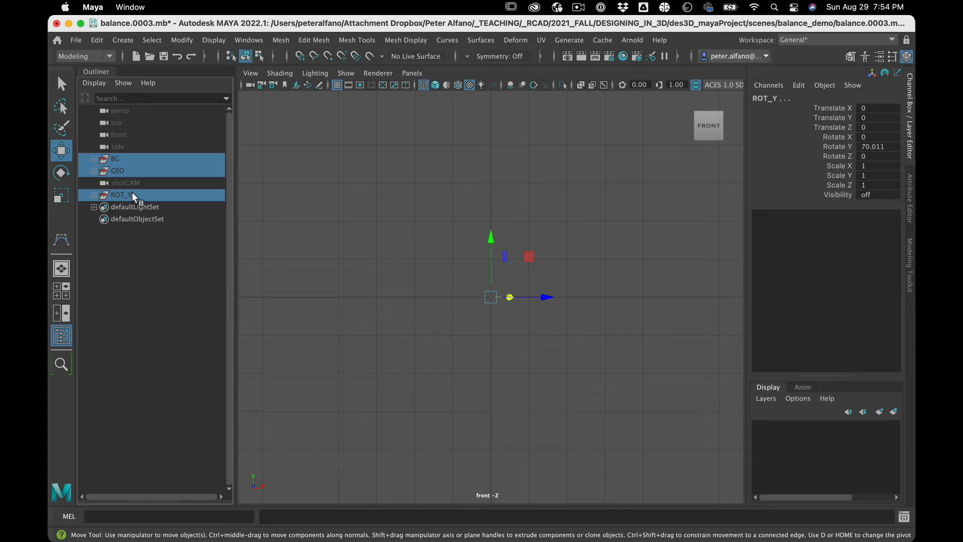
pyautogui.hotkey('shift', 'h')
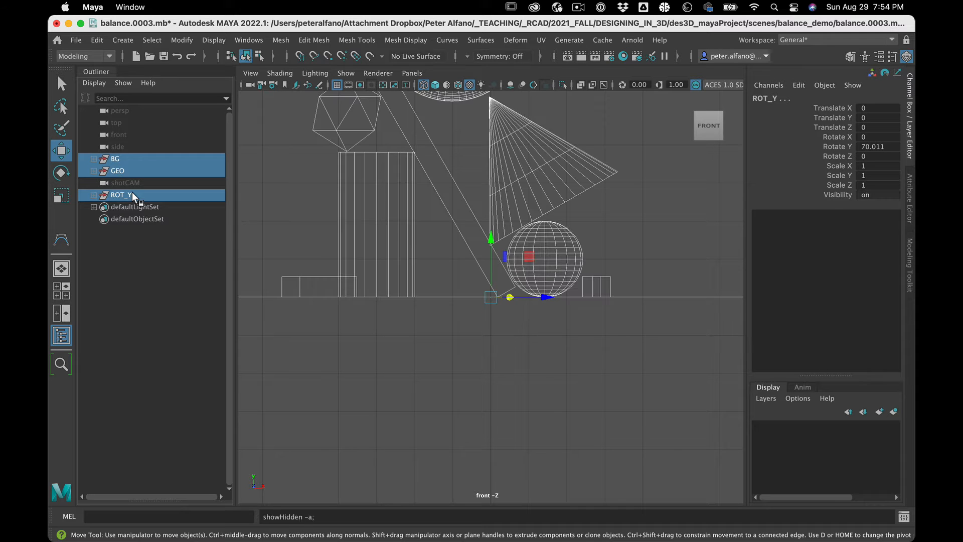
pyautogui.scroll(-5, 435, 361)
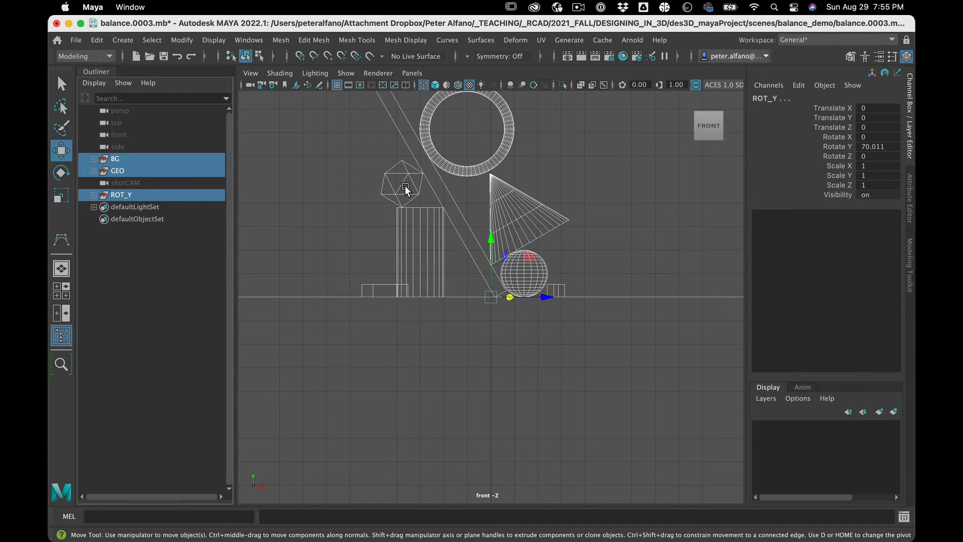
pyautogui.click(315, 233)
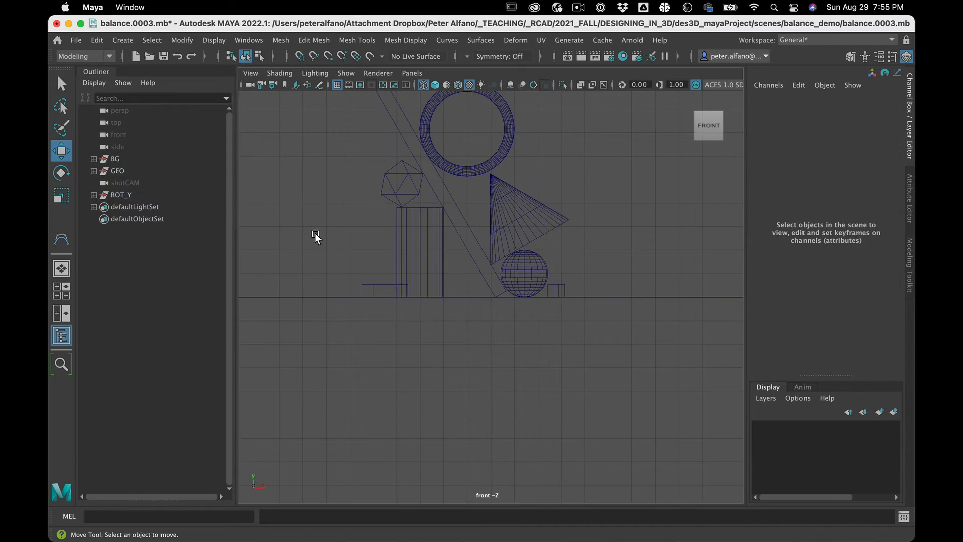
# Step: Draw a straight 1 Linear CV curve with two points, from the ground beside the low block up to the icosahedron's underside
pyautogui.click(129, 41)
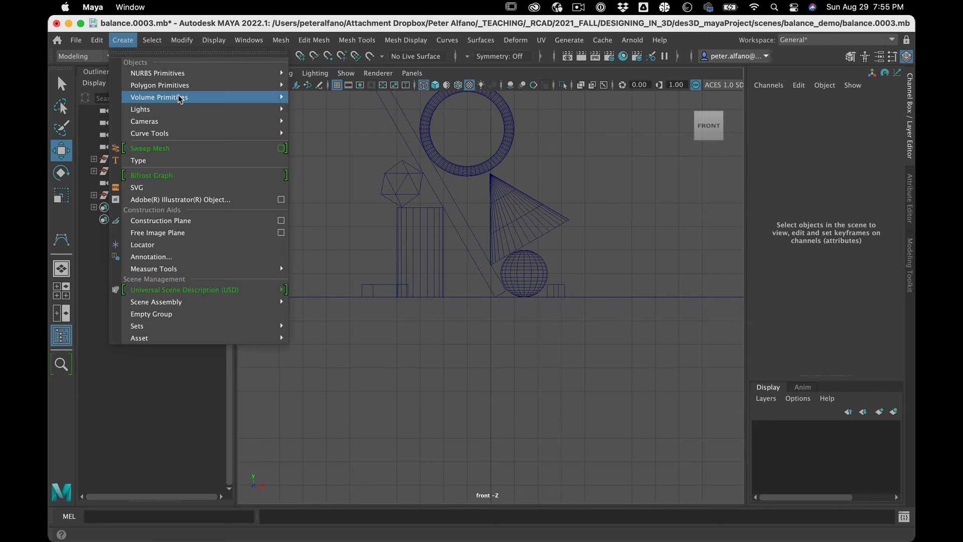
pyautogui.moveTo(179, 129)
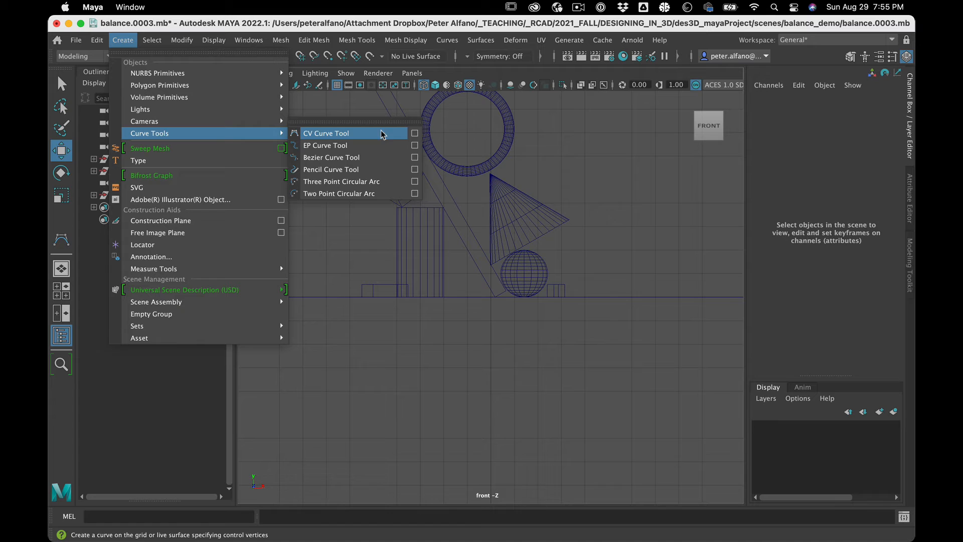
pyautogui.click(414, 133)
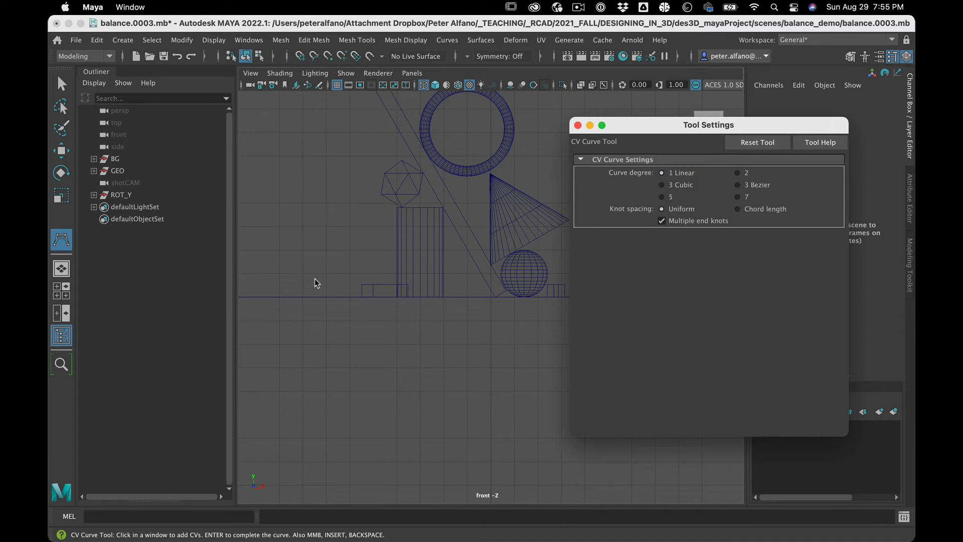
pyautogui.click(311, 295)
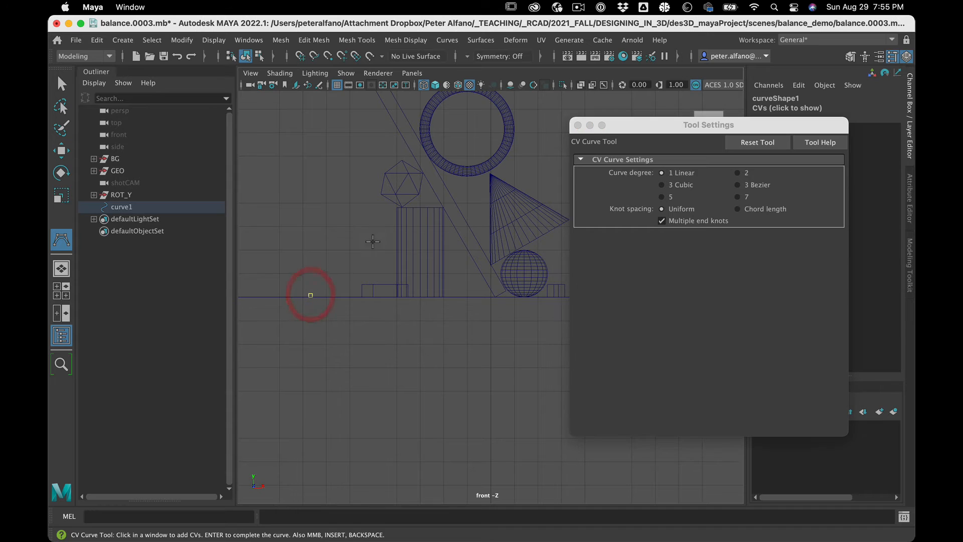
pyautogui.click(384, 203)
pyautogui.click(577, 125)
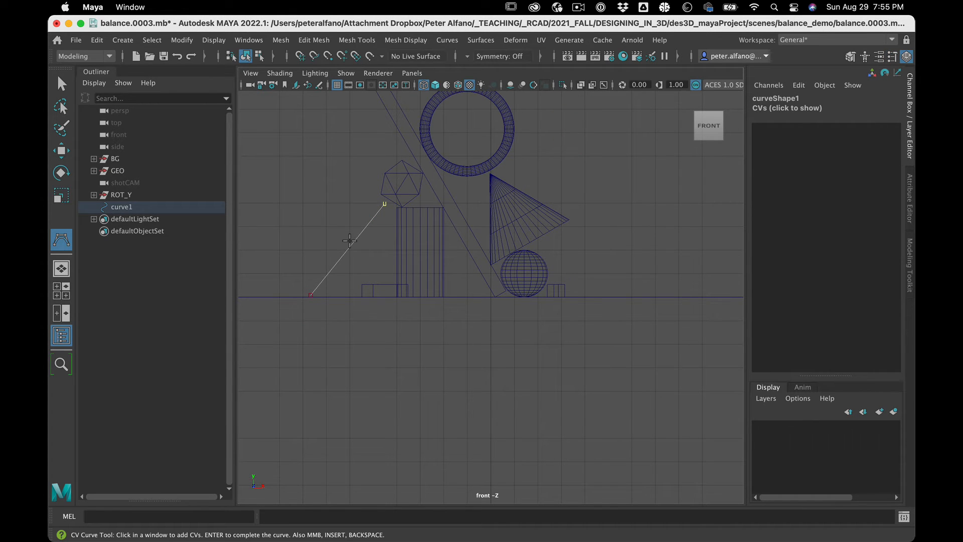
pyautogui.press('Return')
# Step: Adjust the line's two control vertices, placing the base at about X -6.55 on the ground and the upper end against the icosahedron
pyautogui.moveTo(357, 245); pyautogui.dragTo(304, 221, button='right')
pyautogui.click(329, 316)
pyautogui.press('w')
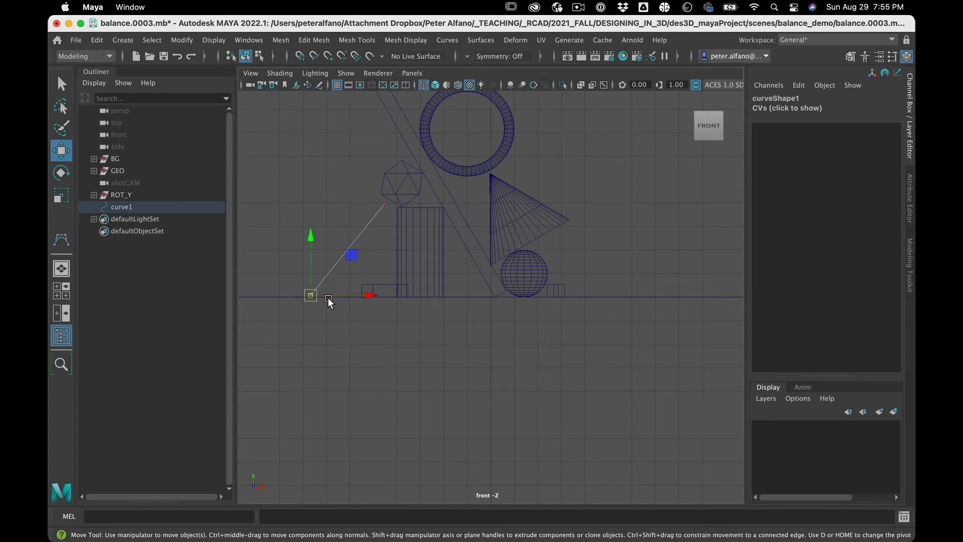
pyautogui.moveTo(350, 255); pyautogui.dragTo(388, 253)
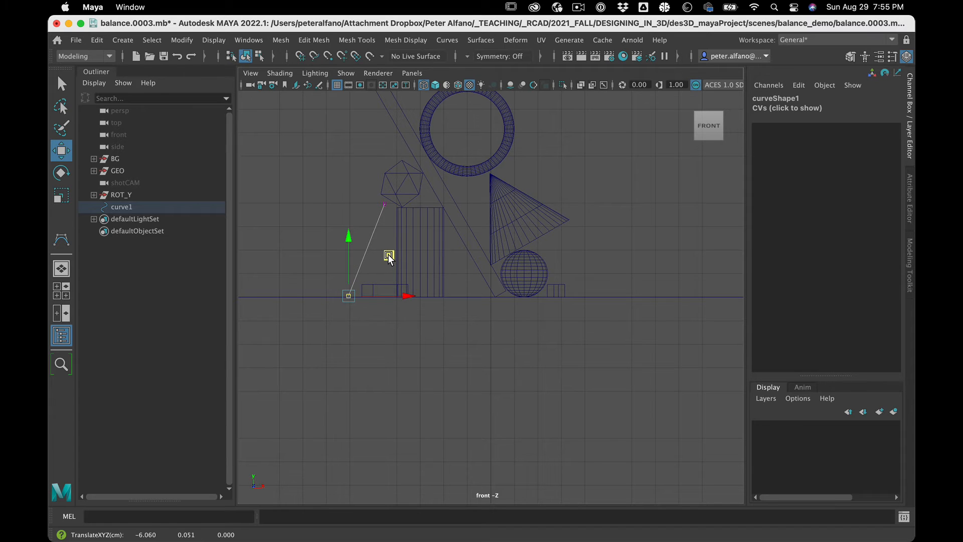
pyautogui.moveTo(379, 203)
pyautogui.mouseDown()
pyautogui.moveTo(408, 175)
pyautogui.moveTo(393, 200)
pyautogui.mouseUp()
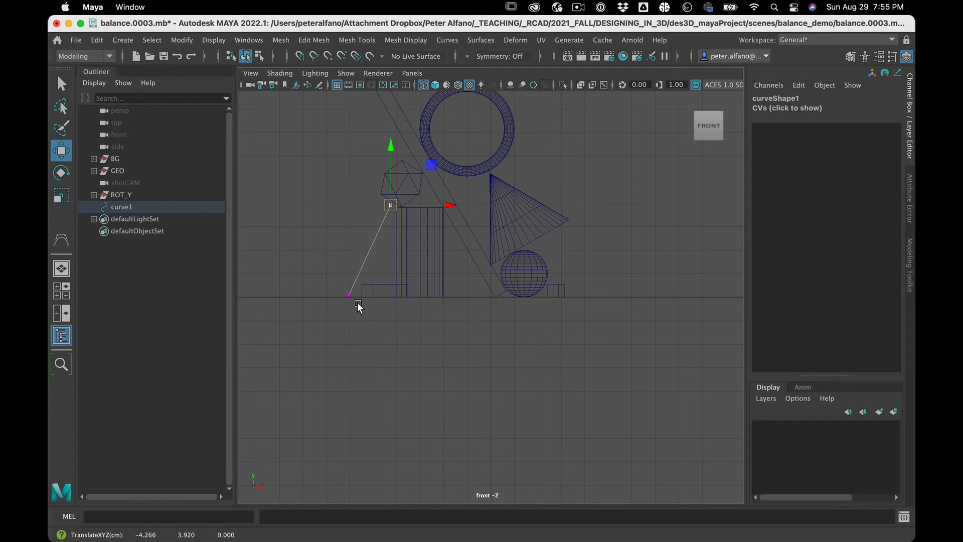
pyautogui.moveTo(357, 302); pyautogui.dragTo(314, 291)
pyautogui.moveTo(404, 299); pyautogui.dragTo(393, 300)
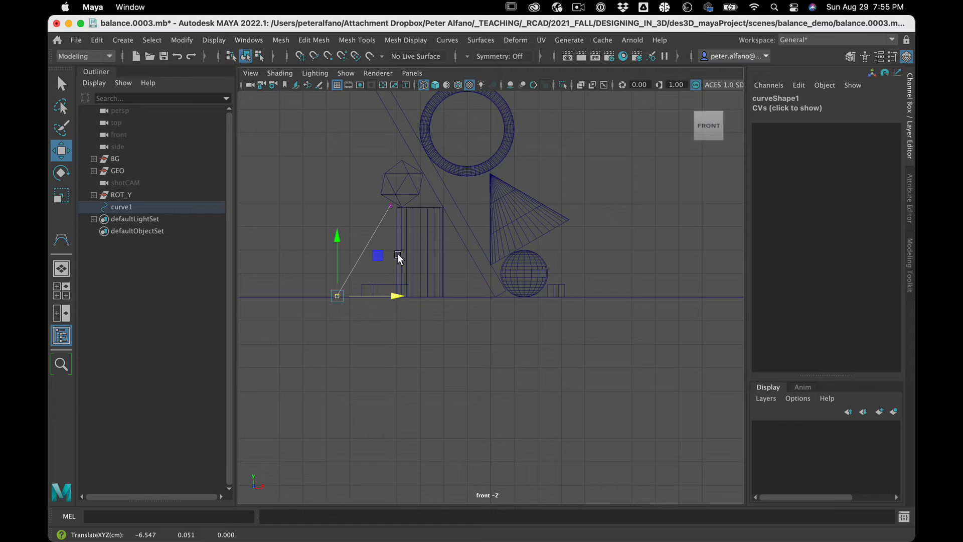
pyautogui.click(390, 205)
pyautogui.moveTo(390, 205); pyautogui.dragTo(393, 200)
pyautogui.click(420, 328)
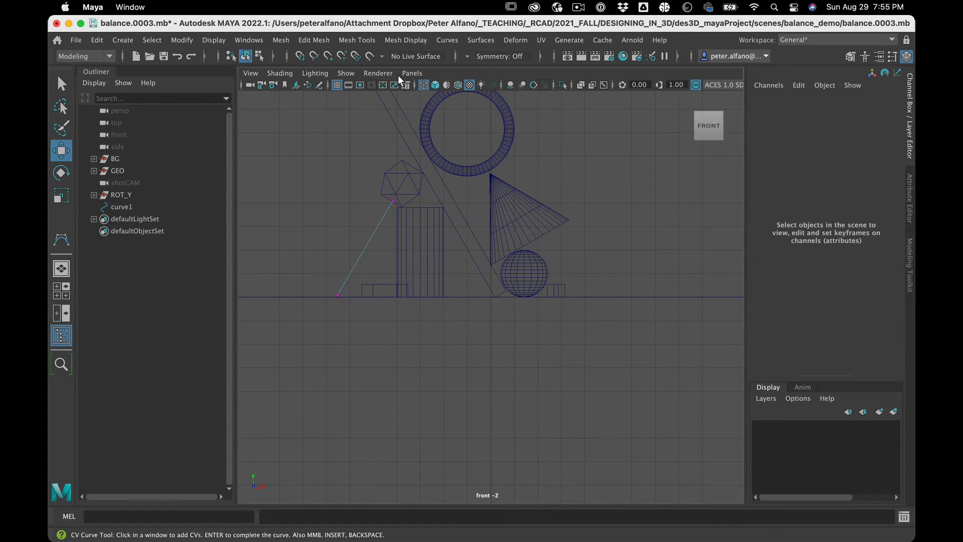
# Step: Look through shotCAM with the new line curve selected, and save the scene
pyautogui.click(411, 72)
pyautogui.moveTo(429, 82)
pyautogui.click(564, 95)
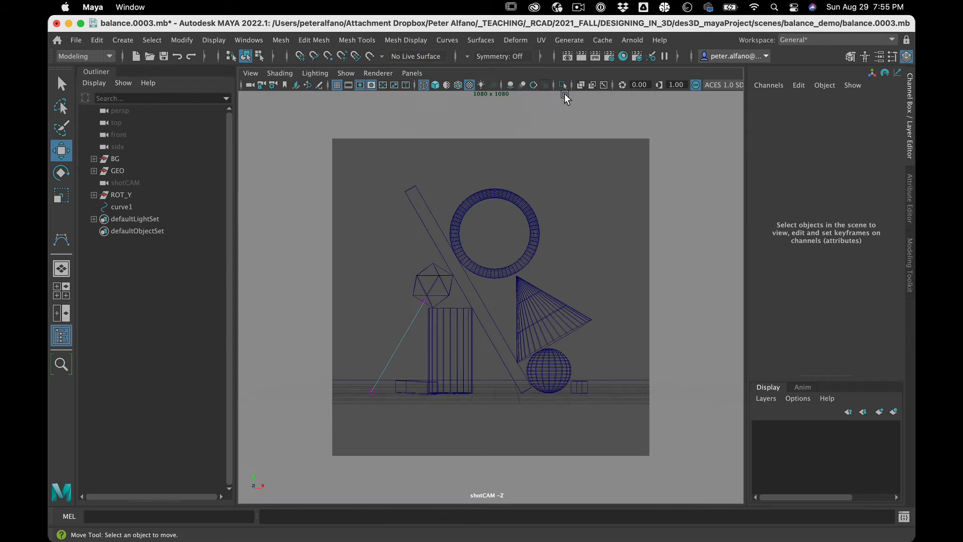
pyautogui.click(133, 207)
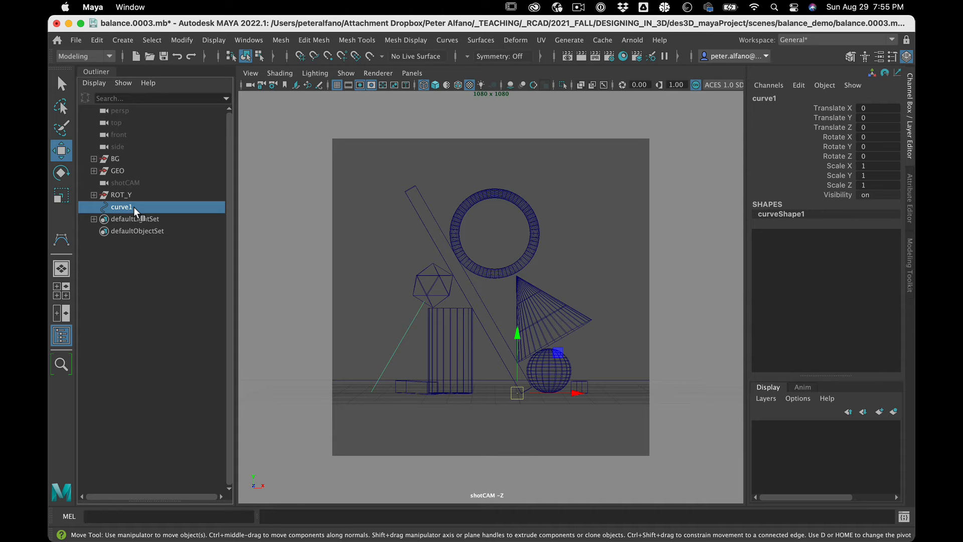
pyautogui.press('super+s')
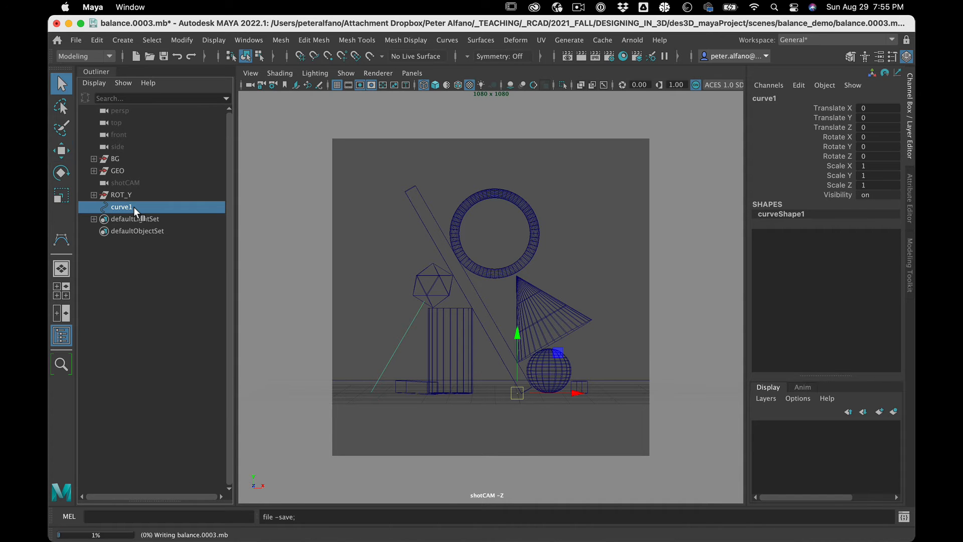
# Step: Start a live Arnold render of the shotCAM view in the viewport and hide the grid
pyautogui.click(420, 73)
pyautogui.moveTo(388, 73)
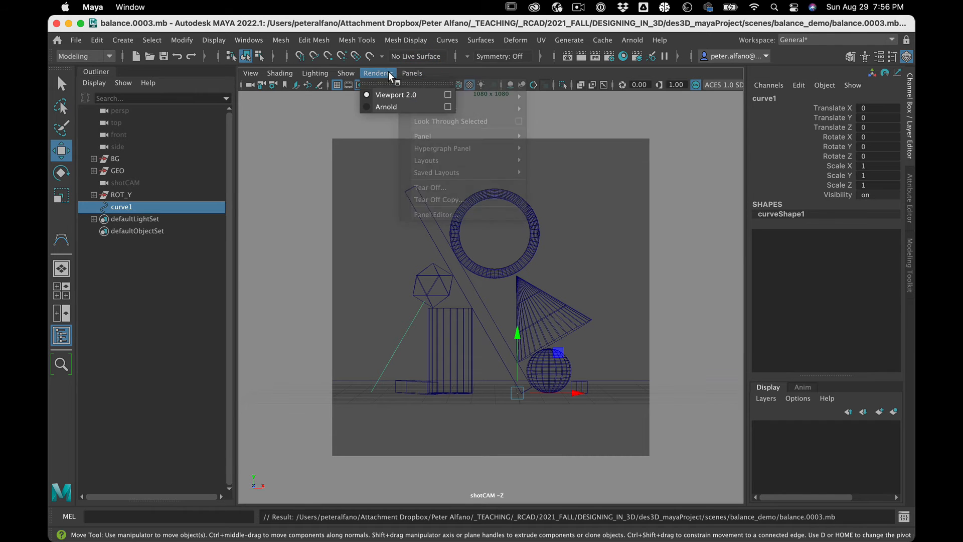
pyautogui.click(388, 107)
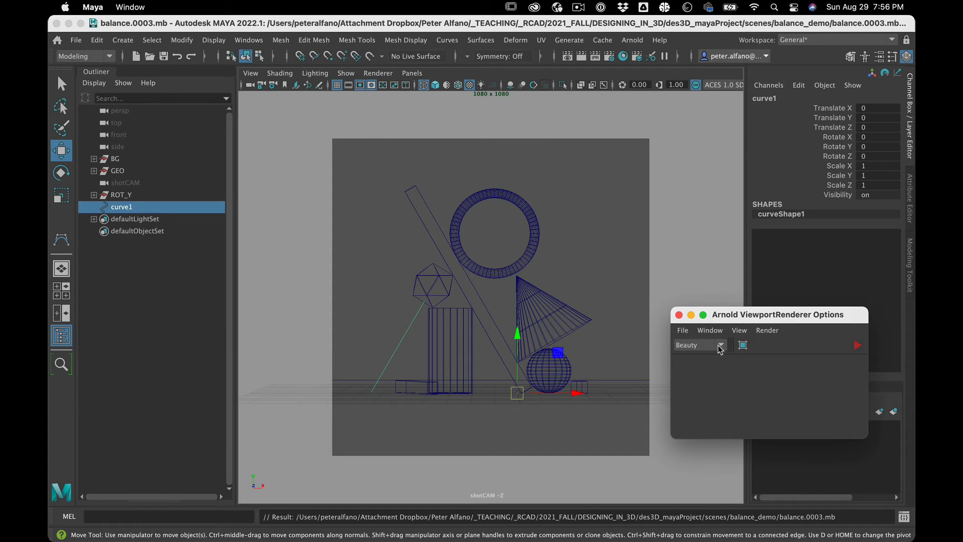
pyautogui.click(855, 346)
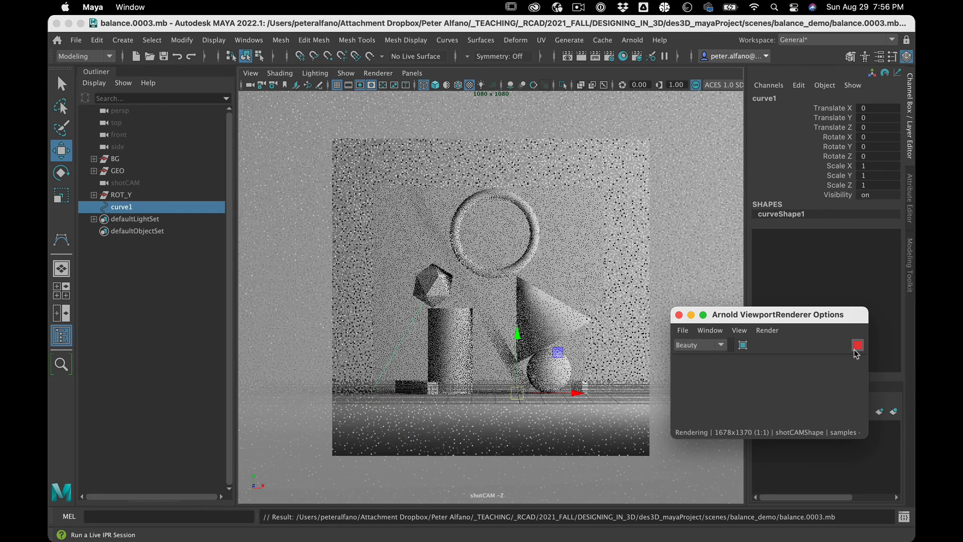
pyautogui.click(167, 300)
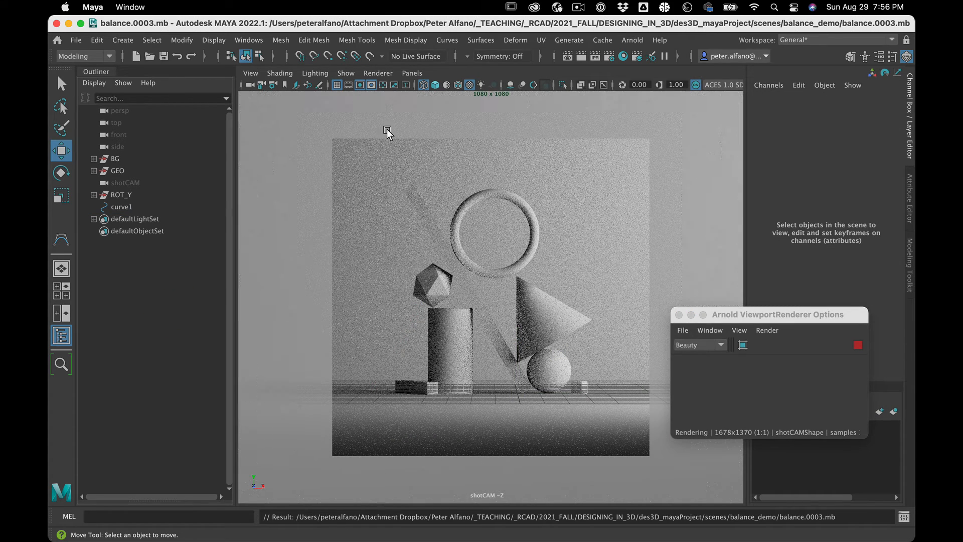
pyautogui.click(338, 84)
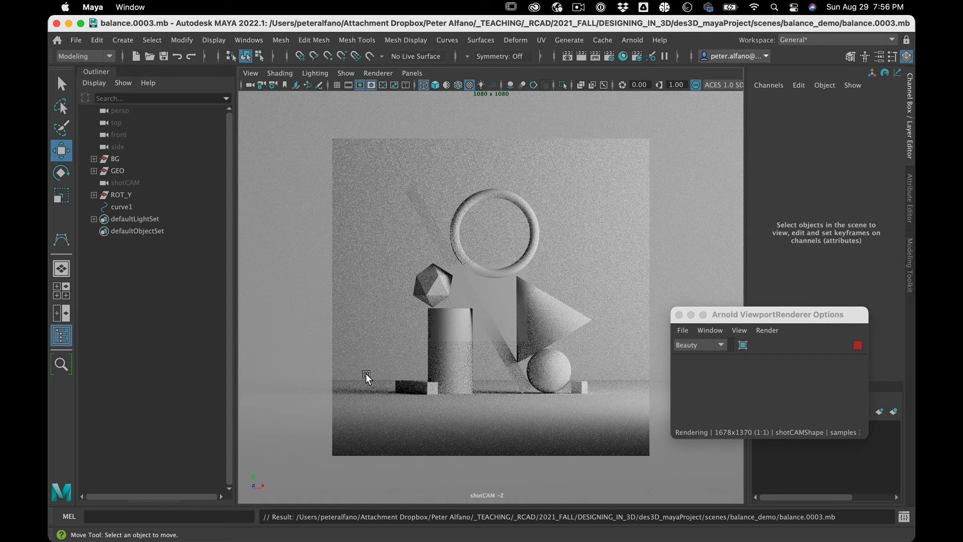
pyautogui.moveTo(747, 316); pyautogui.dragTo(744, 297)
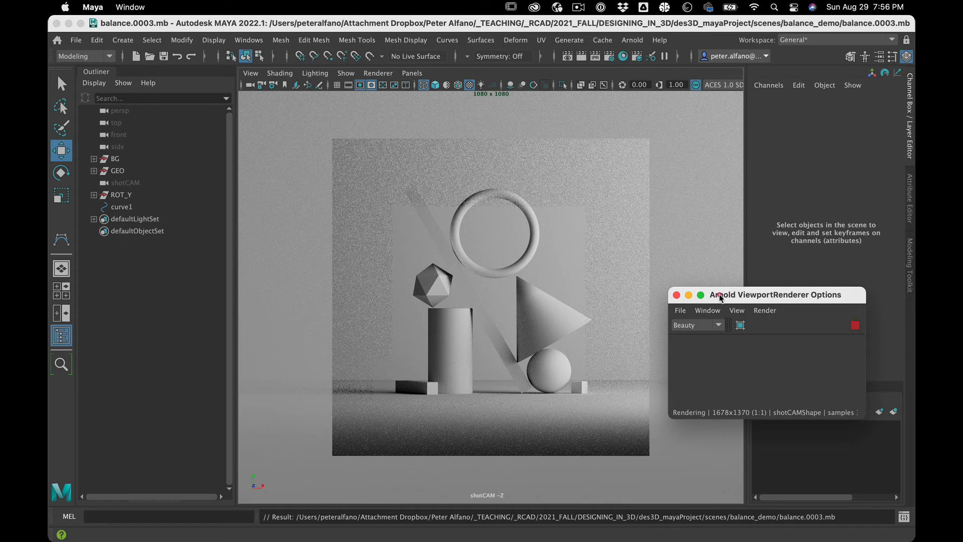
pyautogui.moveTo(718, 298); pyautogui.dragTo(703, 298)
# Step: Select the line curve, close the Arnold render options window, and enable Render Curve in the curve shape's Arnold attributes
pyautogui.click(140, 205)
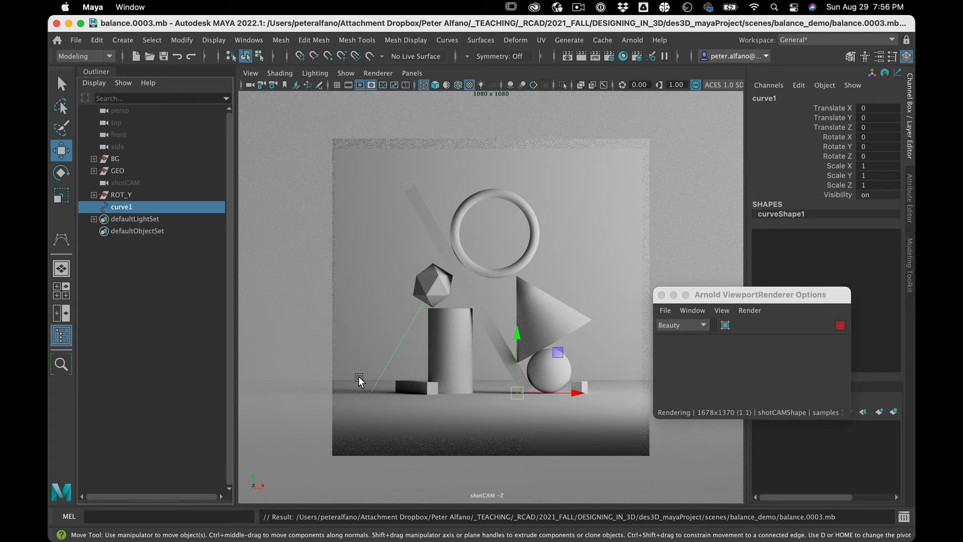
pyautogui.click(762, 294)
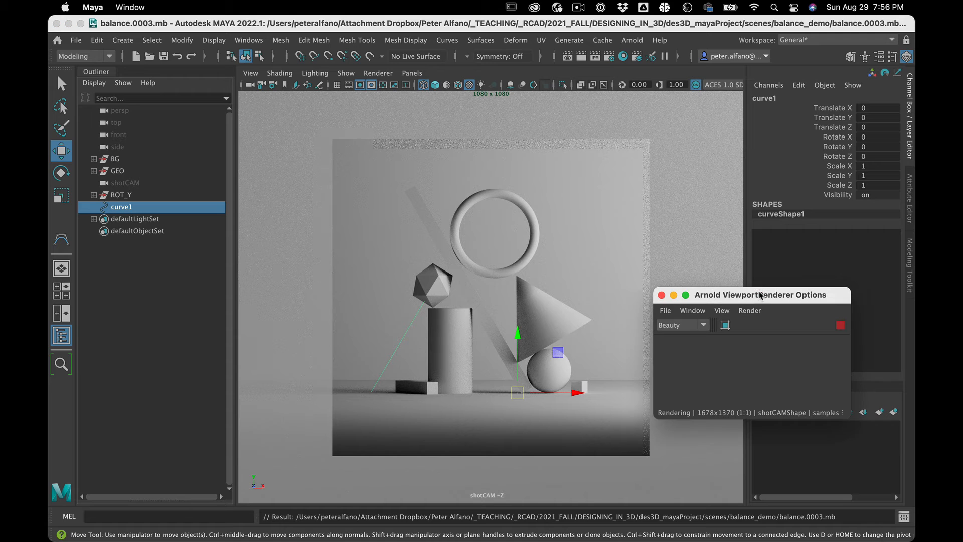
pyautogui.click(661, 295)
pyautogui.click(907, 212)
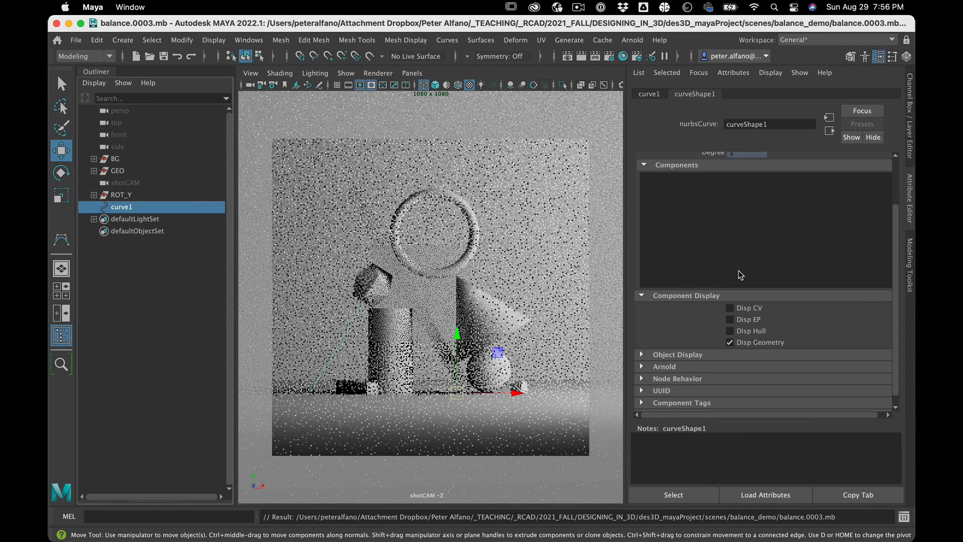
pyautogui.click(640, 366)
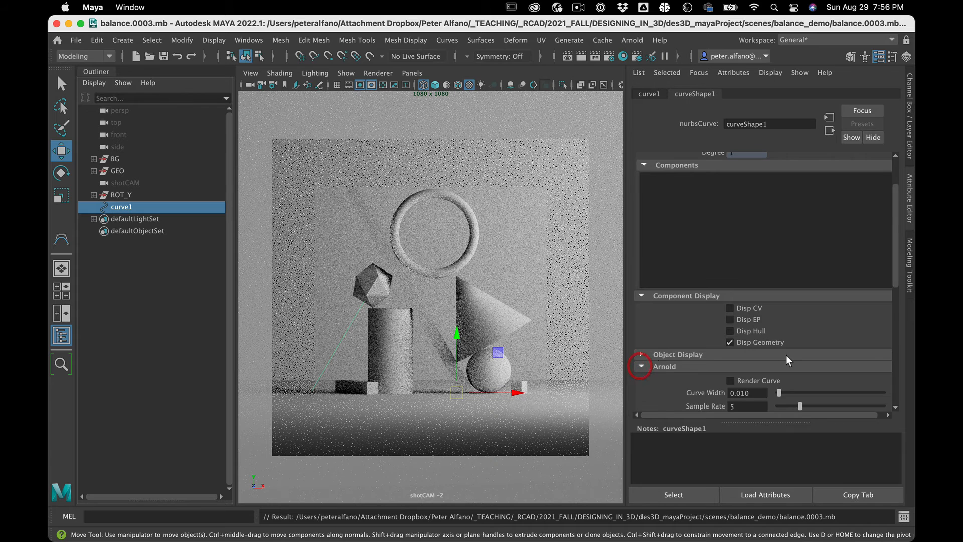
pyautogui.scroll(-3, 786, 353)
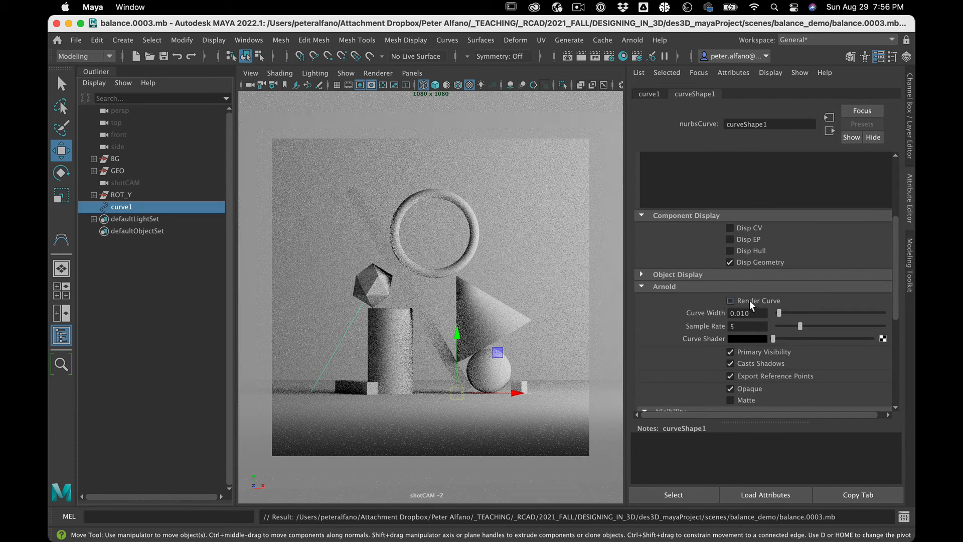
pyautogui.scroll(3, 749, 296)
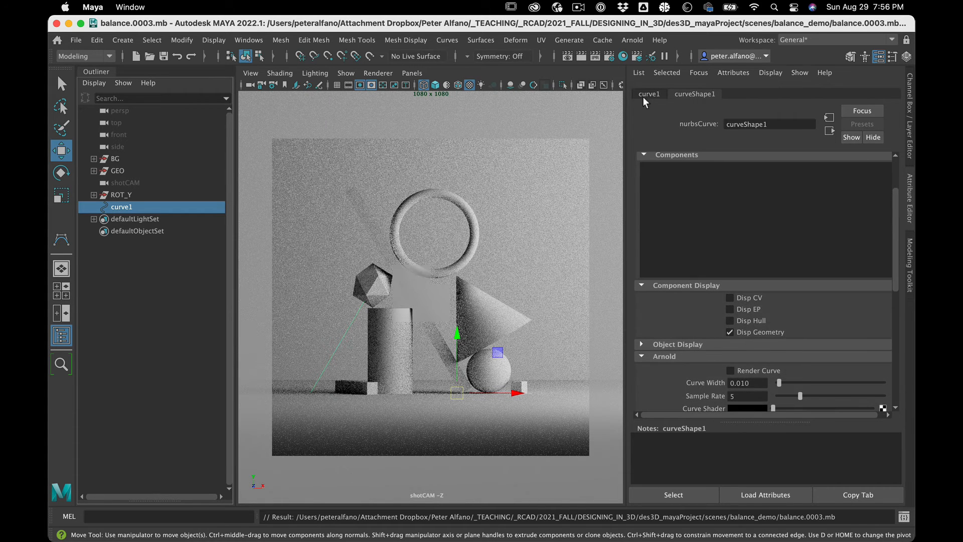
pyautogui.scroll(-2, 720, 307)
pyautogui.click(763, 312)
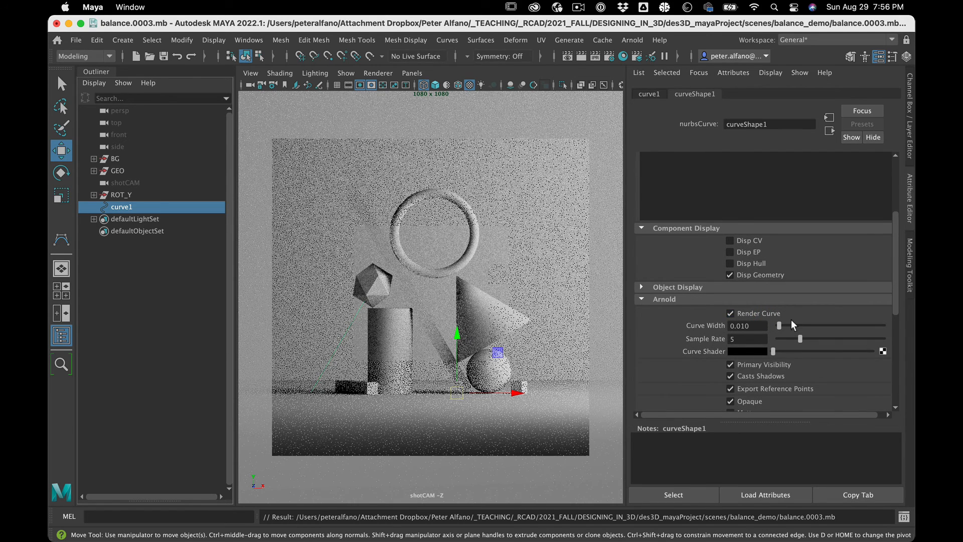
# Step: Try the oriented mode in the curve's Arnold attributes, and settle on thick
pyautogui.scroll(-3, 785, 349)
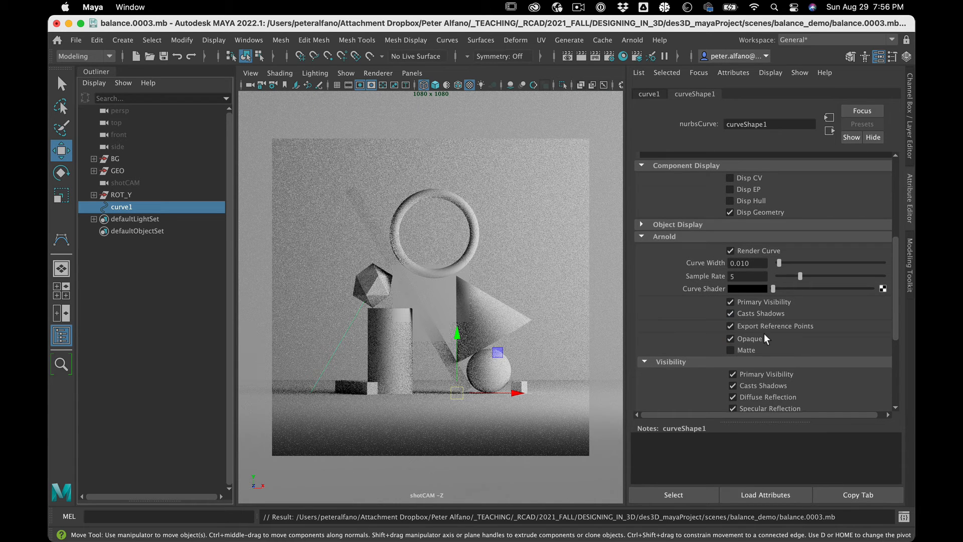
pyautogui.scroll(-2, 763, 333)
pyautogui.scroll(-3, 763, 333)
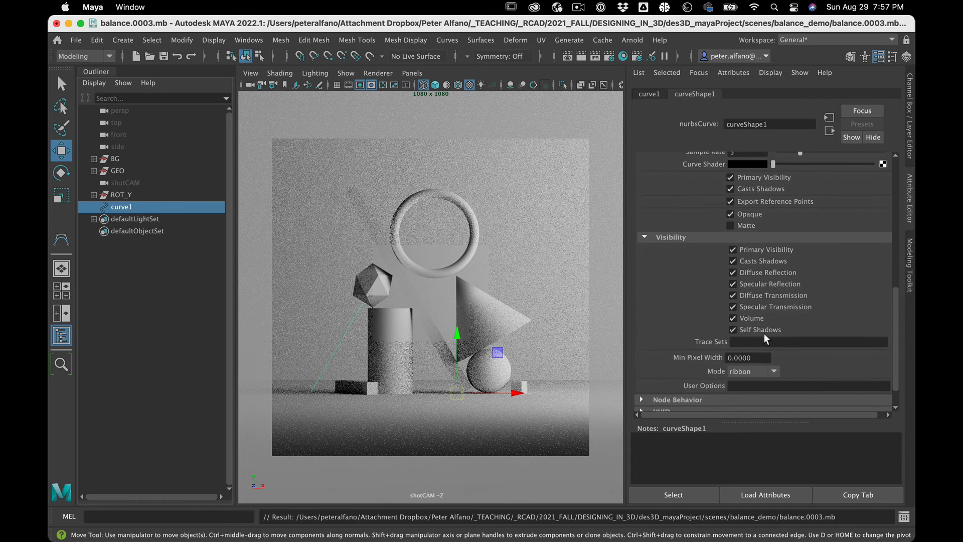
pyautogui.scroll(3, 764, 335)
pyautogui.scroll(-5, 764, 334)
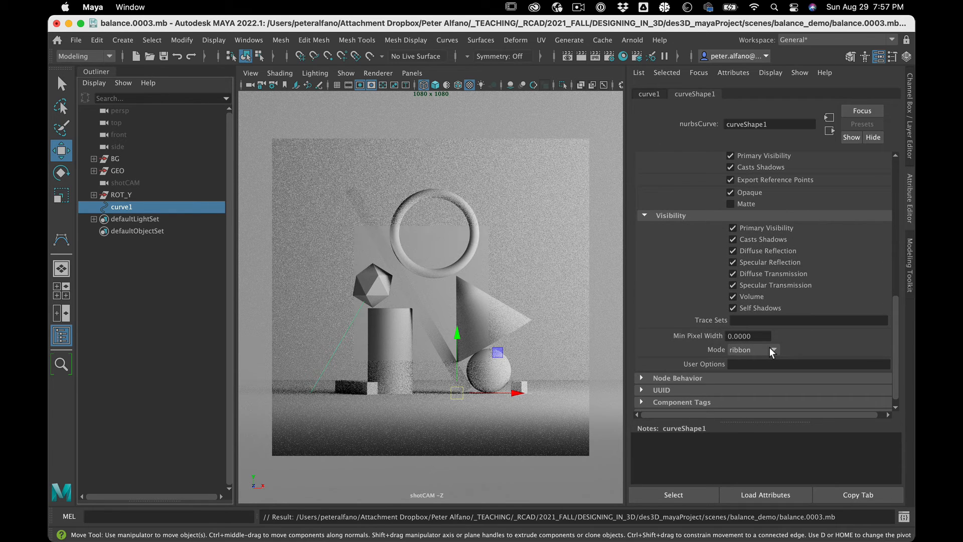
pyautogui.click(770, 348)
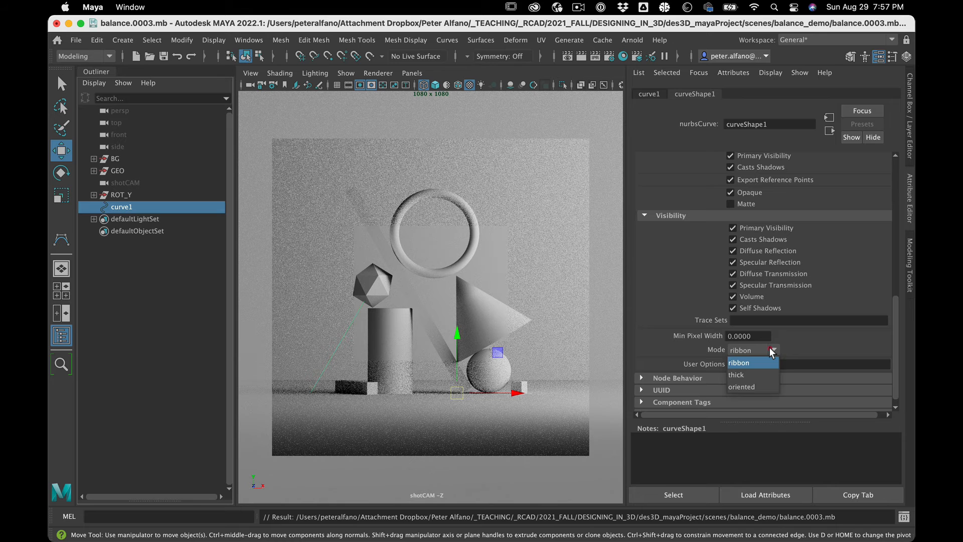
pyautogui.click(759, 387)
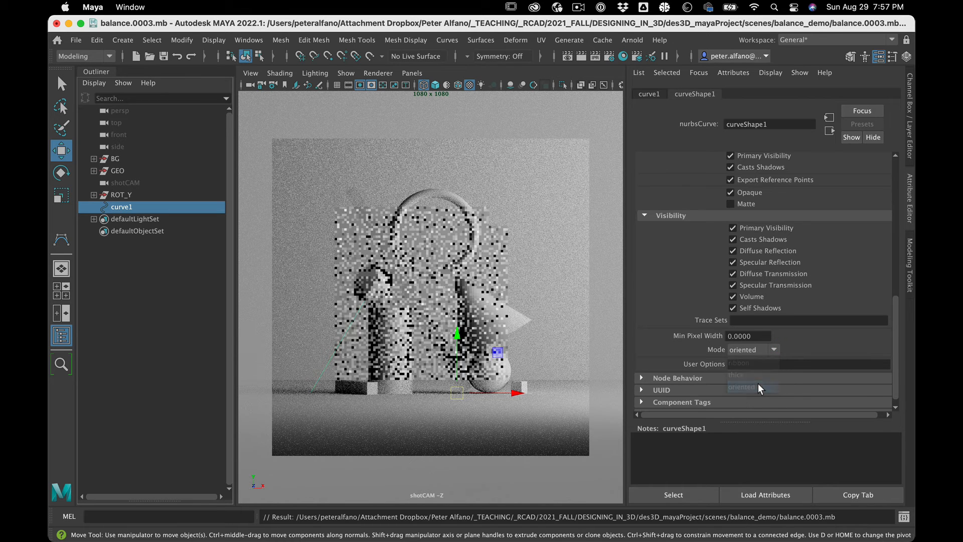
pyautogui.click(766, 345)
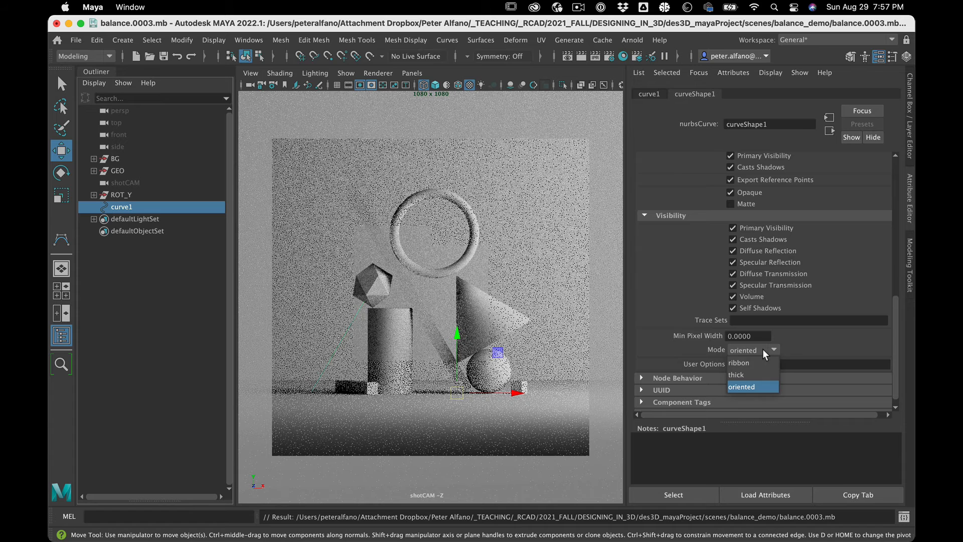
pyautogui.click(754, 375)
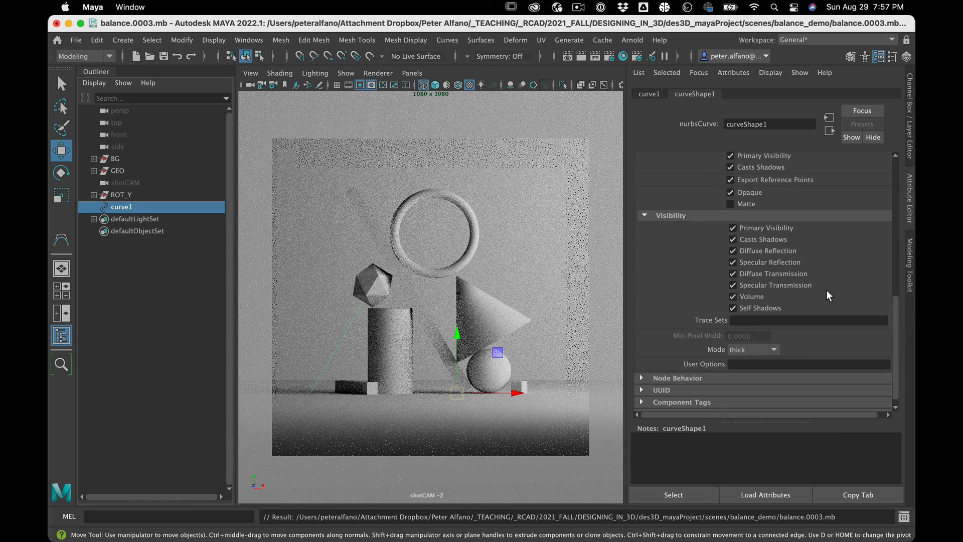
# Step: Set the line curve's Arnold Curve Width to 0.2
pyautogui.scroll(4, 826, 290)
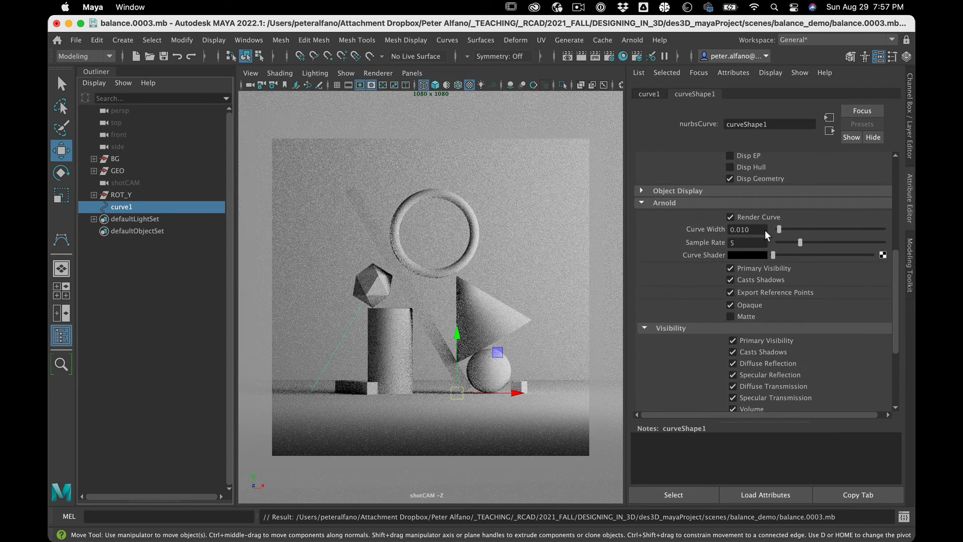
pyautogui.click(759, 229)
pyautogui.write('.2')
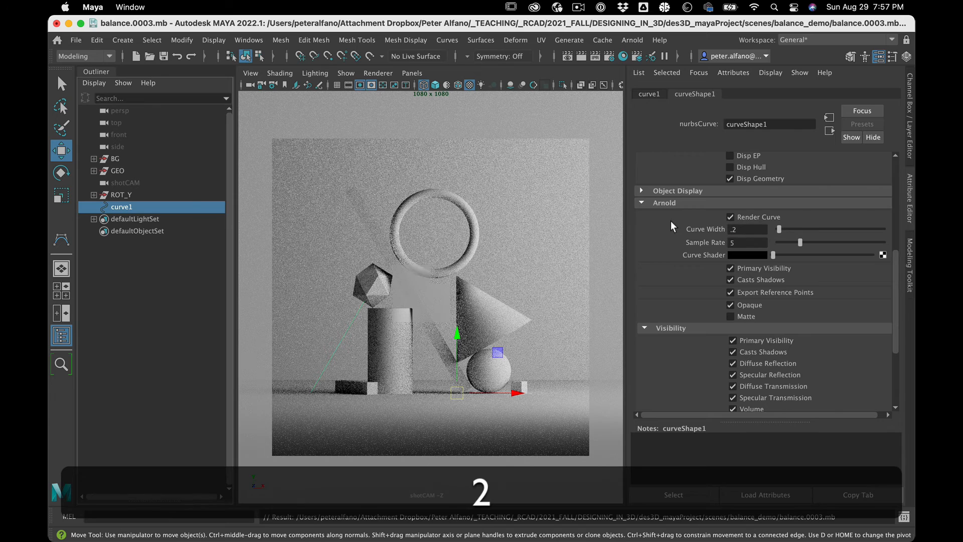
pyautogui.press('Return')
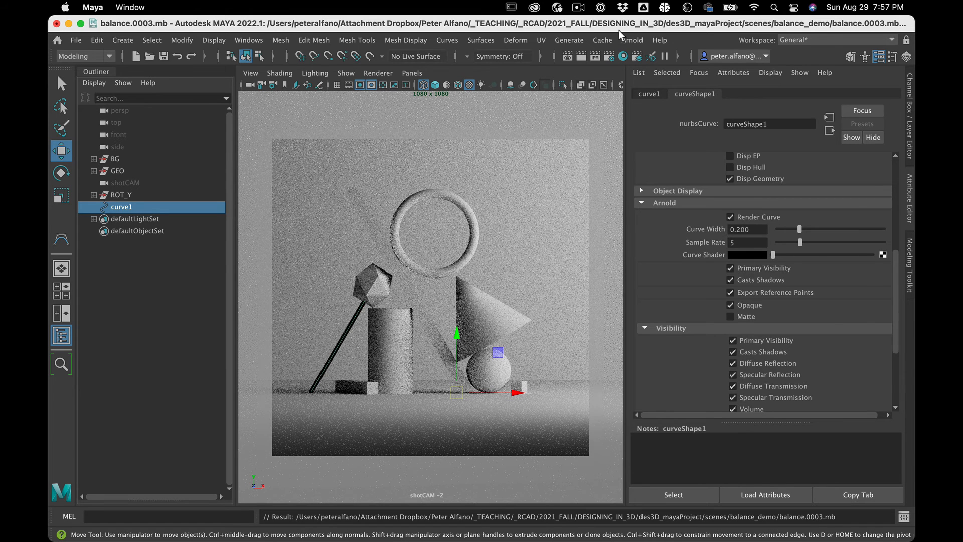
# Step: Open the Hypershade, and move and shrink its window so the curve's Arnold attributes stay accessible beside it
pyautogui.click(623, 56)
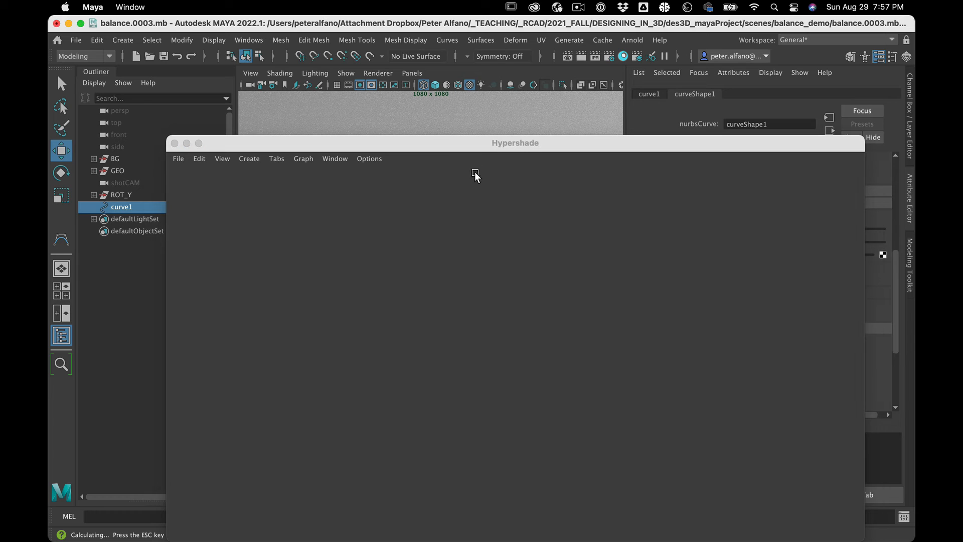
pyautogui.moveTo(495, 143); pyautogui.dragTo(436, 122)
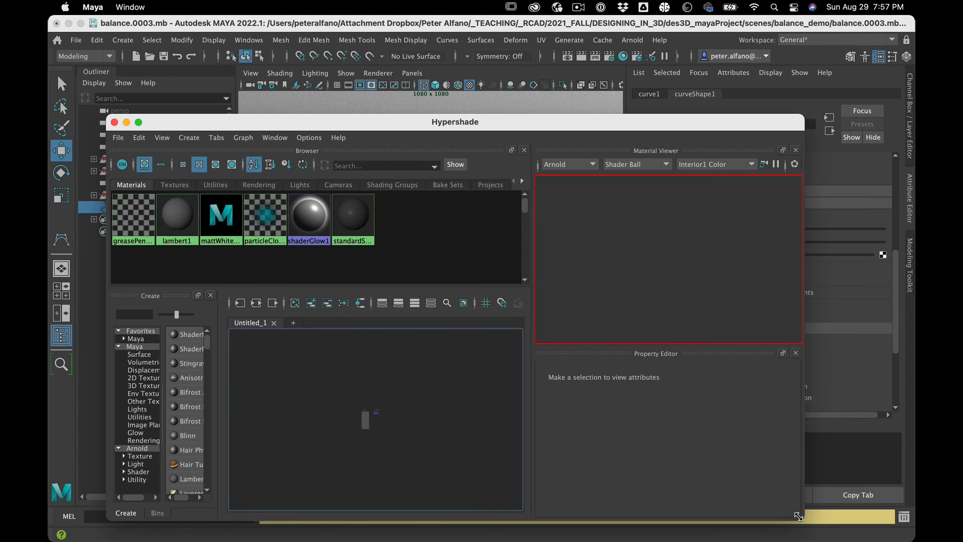
pyautogui.moveTo(567, 451); pyautogui.dragTo(573, 442)
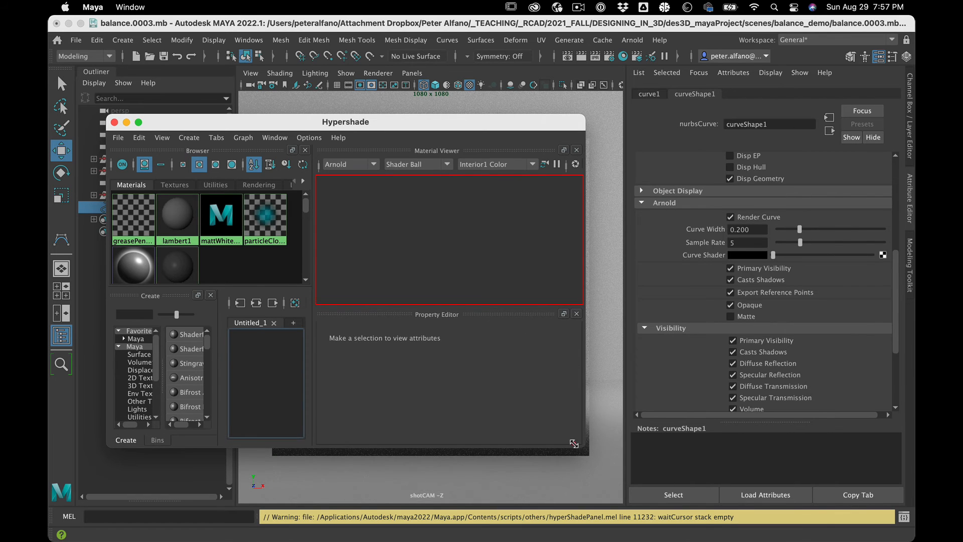
pyautogui.scroll(-1, 248, 260)
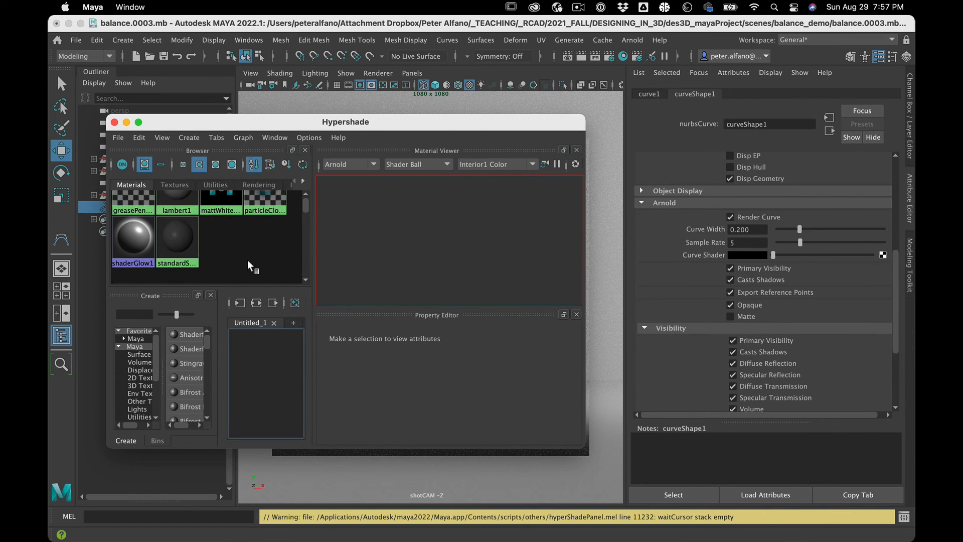
pyautogui.scroll(1, 248, 260)
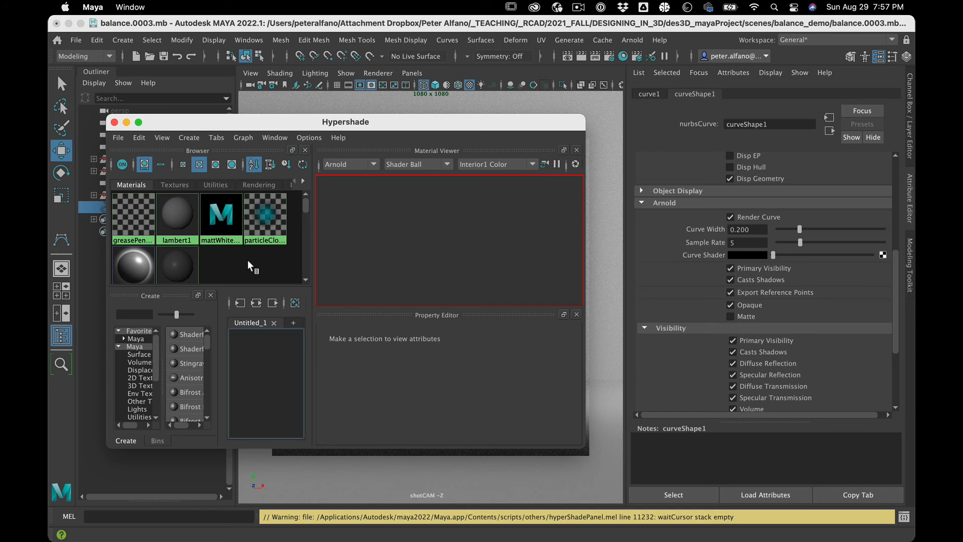
# Step: Connect the mattWhite_stS material to the line curve's Curve Shader attribute and close the Hypershade
pyautogui.moveTo(681, 258); pyautogui.dragTo(689, 258, button='middle')
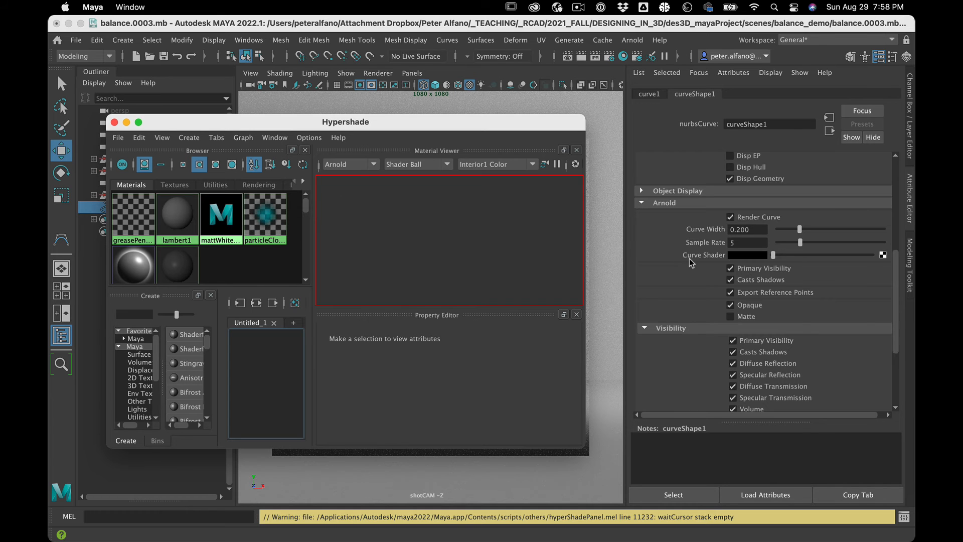
pyautogui.moveTo(462, 125); pyautogui.dragTo(515, 183)
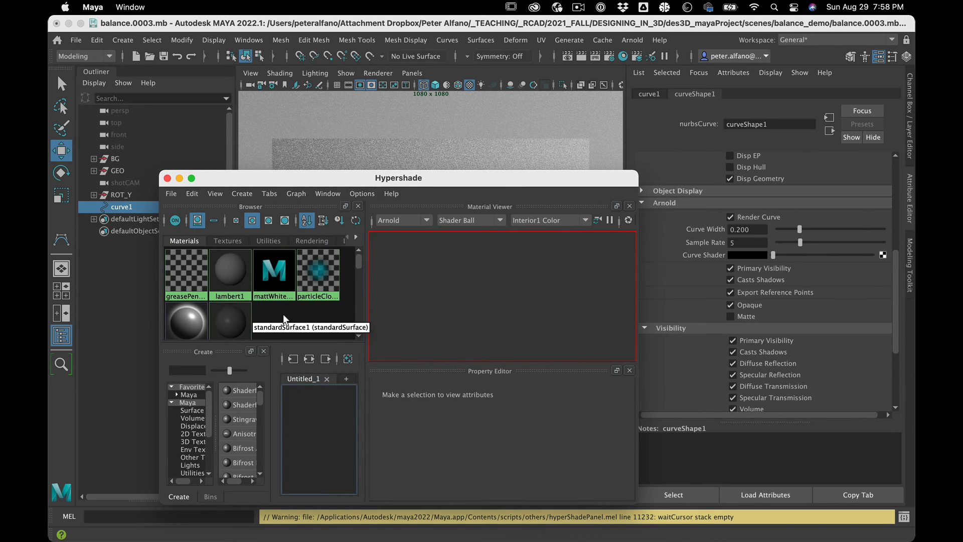
pyautogui.scroll(-2, 283, 314)
pyautogui.scroll(2, 278, 312)
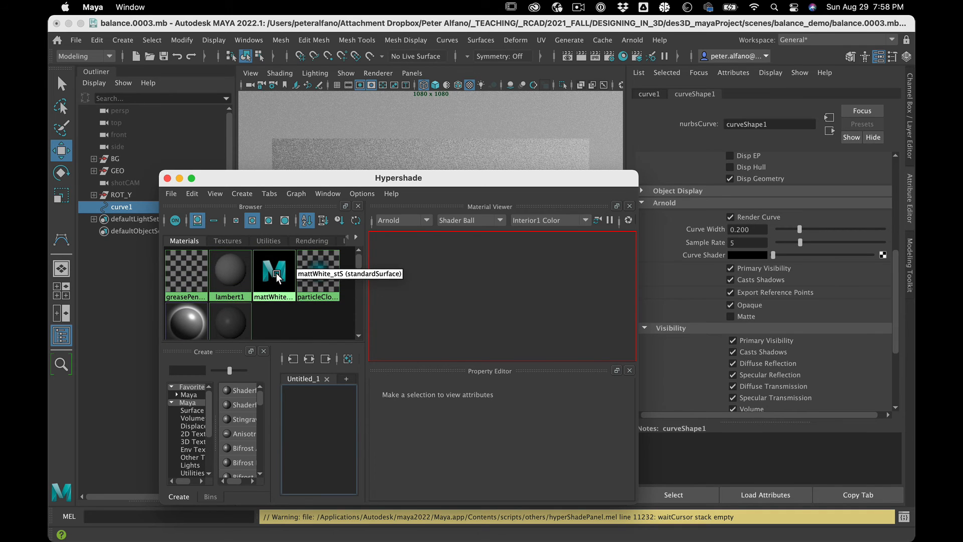
pyautogui.moveTo(277, 278); pyautogui.dragTo(706, 256, button='middle')
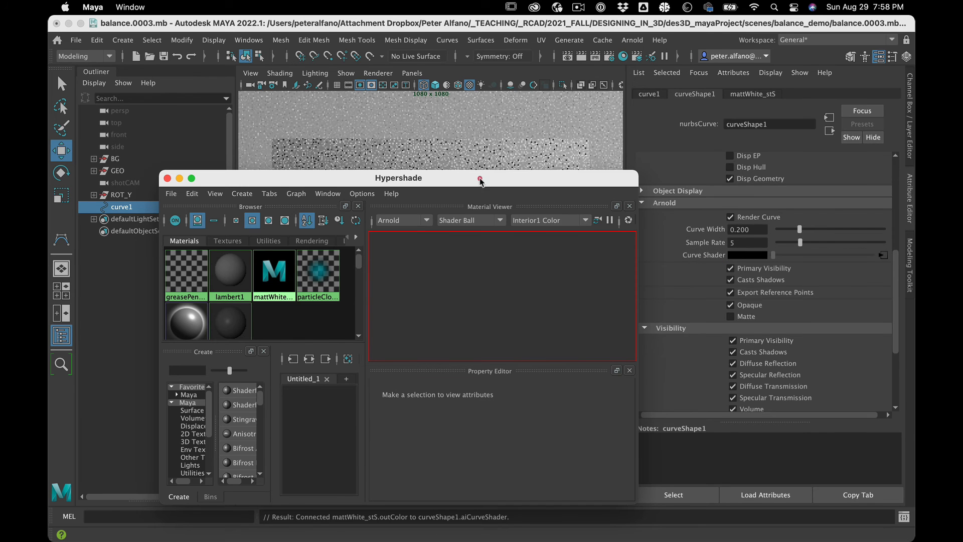
pyautogui.moveTo(480, 178); pyautogui.dragTo(698, 367)
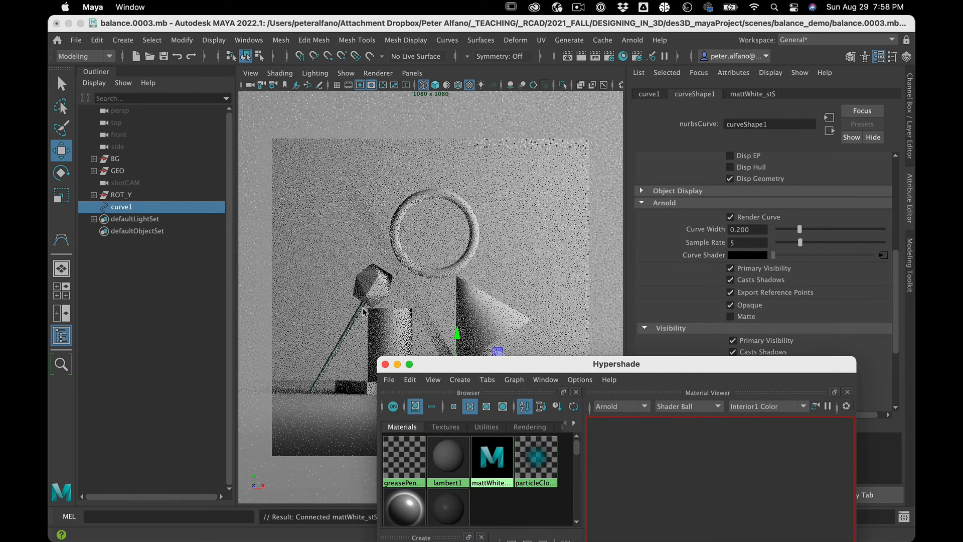
pyautogui.click(385, 364)
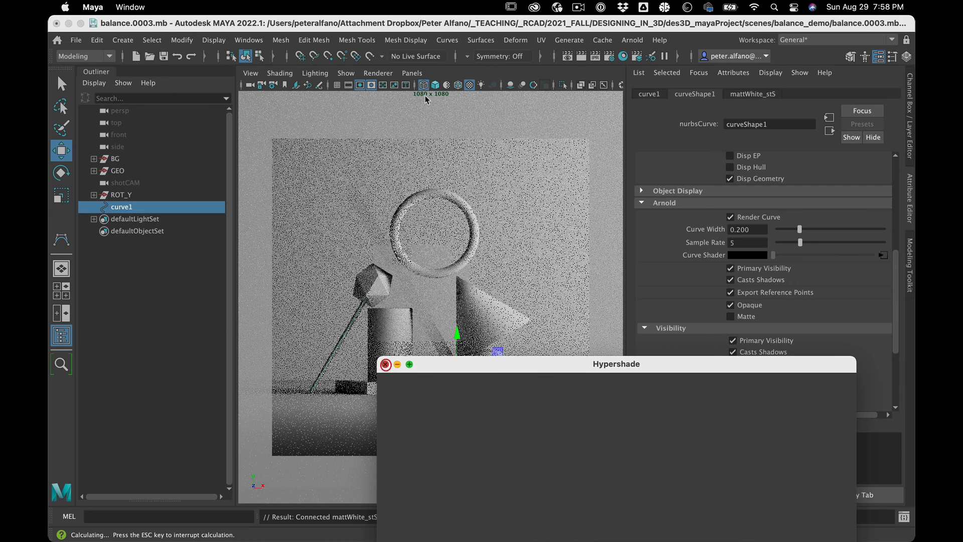
# Step: Restart the viewport render by switching to Viewport 2.0 and back to Arnold, and update the full scene
pyautogui.click(380, 74)
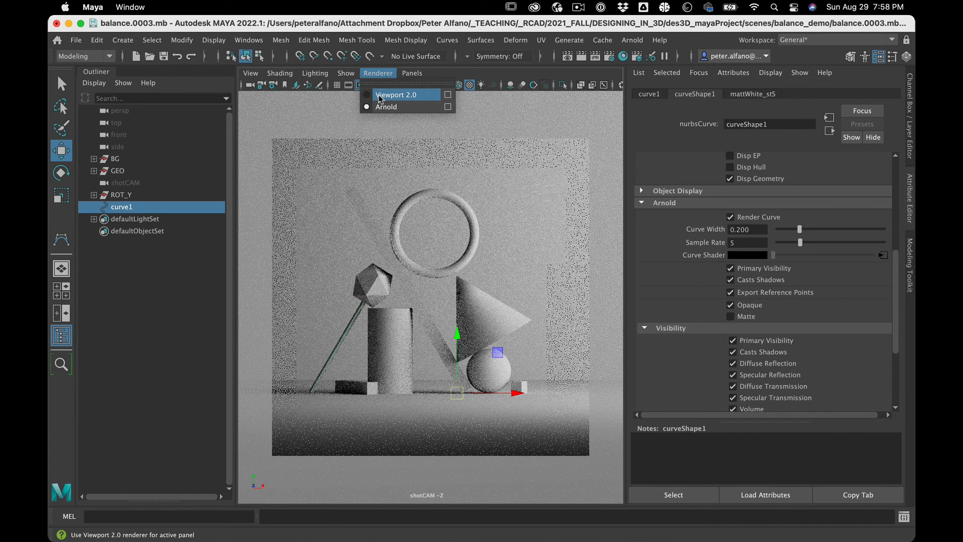
pyautogui.click(389, 95)
pyautogui.click(380, 75)
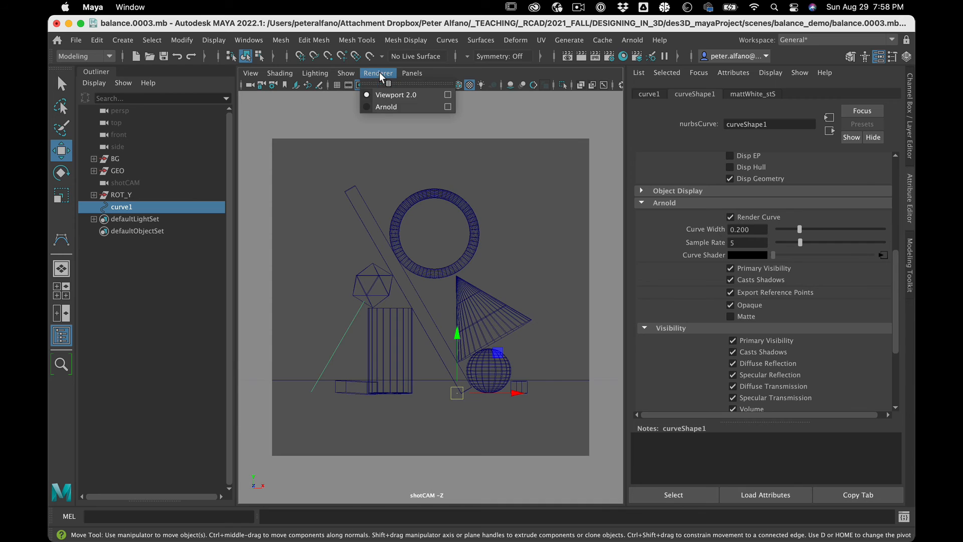
pyautogui.click(395, 107)
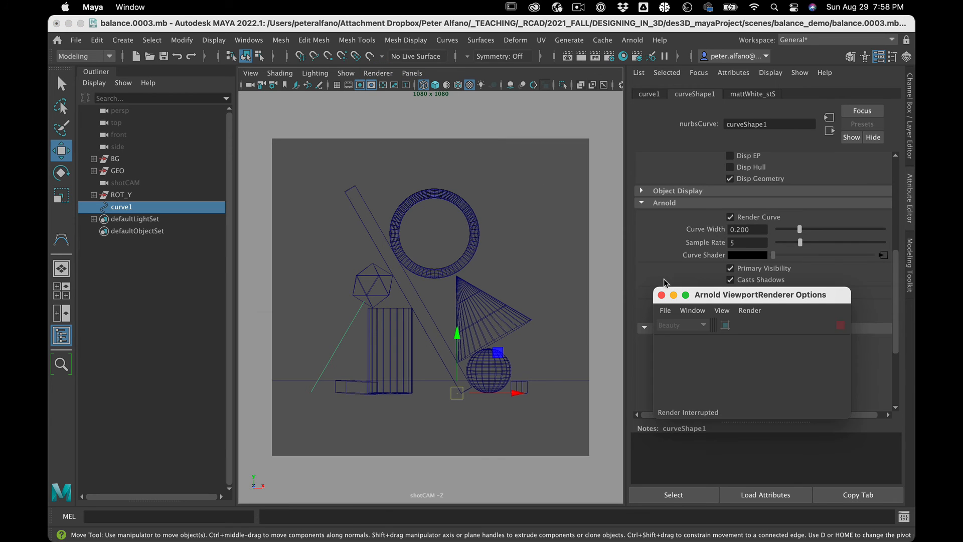
pyautogui.click(721, 310)
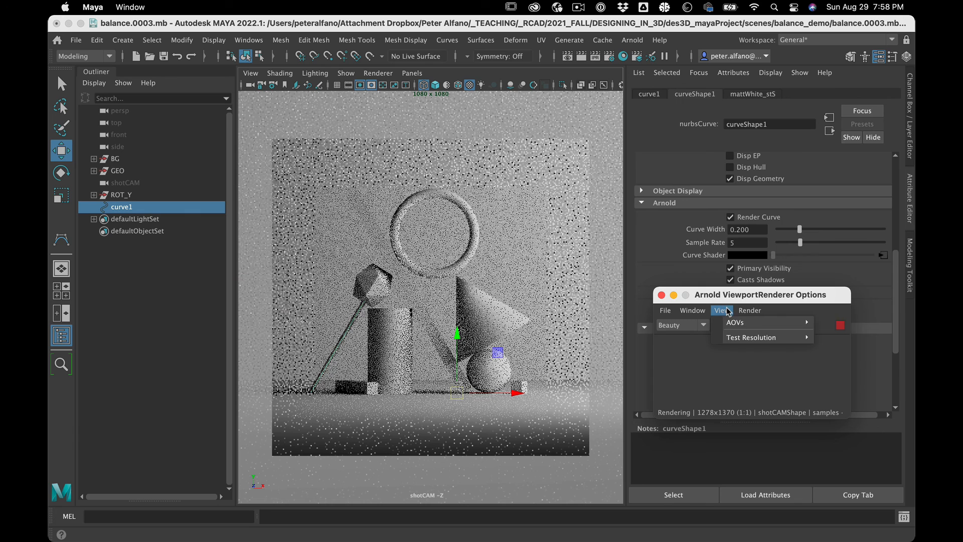
pyautogui.moveTo(747, 312)
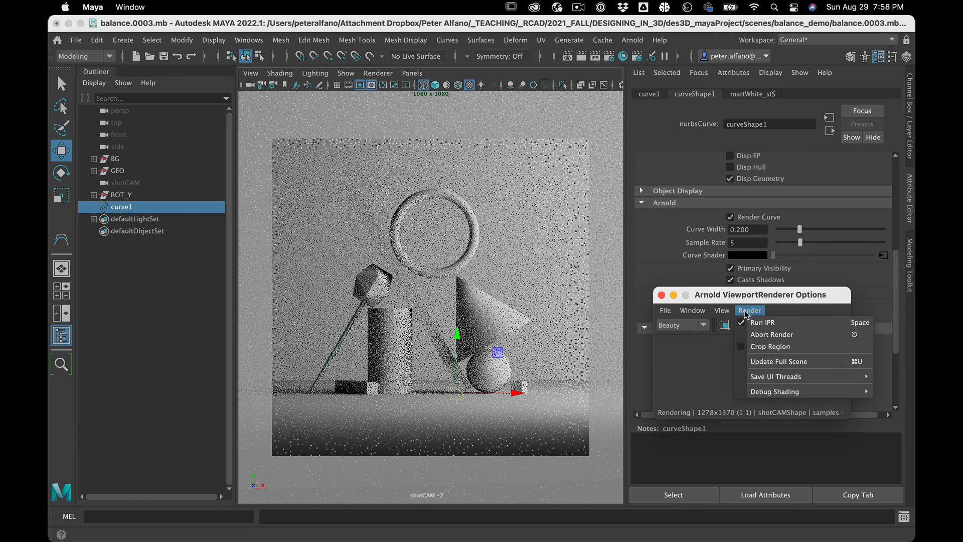
pyautogui.click(755, 362)
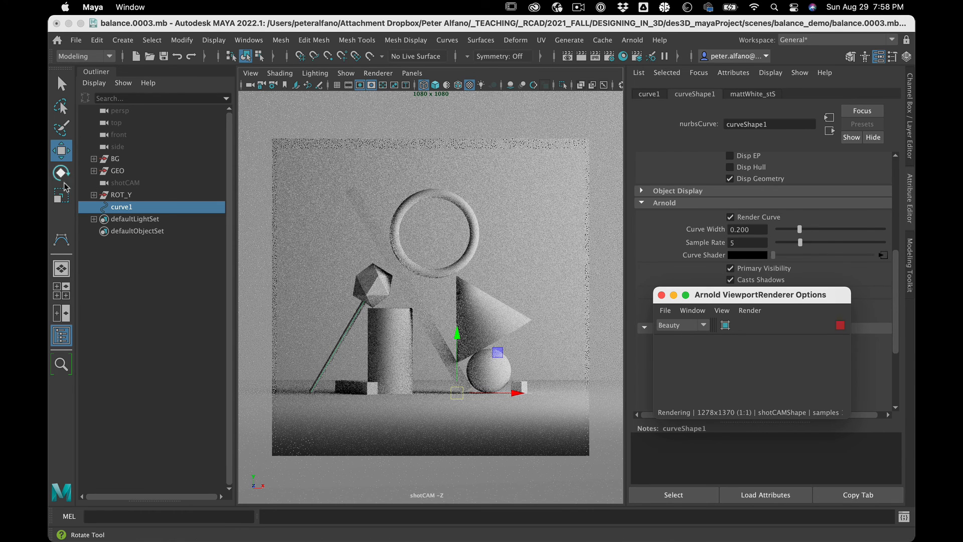
# Step: Switch to the four-view layout and make the perspective view look through shotCAM
pyautogui.click(62, 291)
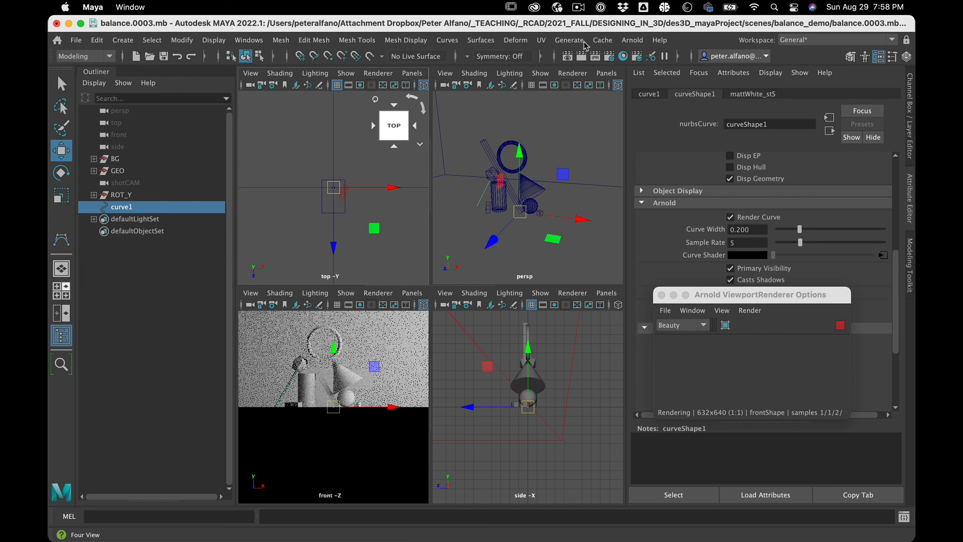
pyautogui.click(607, 73)
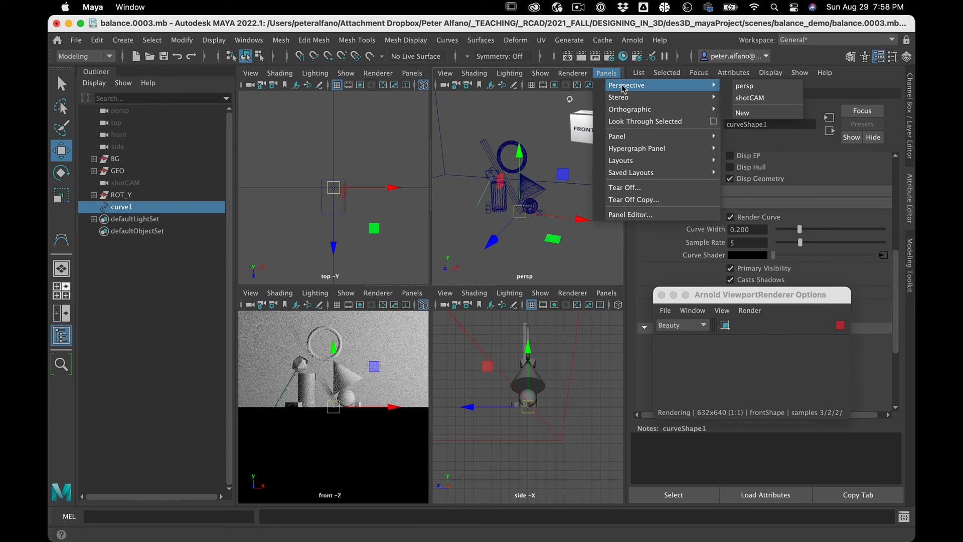
pyautogui.moveTo(715, 87)
pyautogui.click(749, 97)
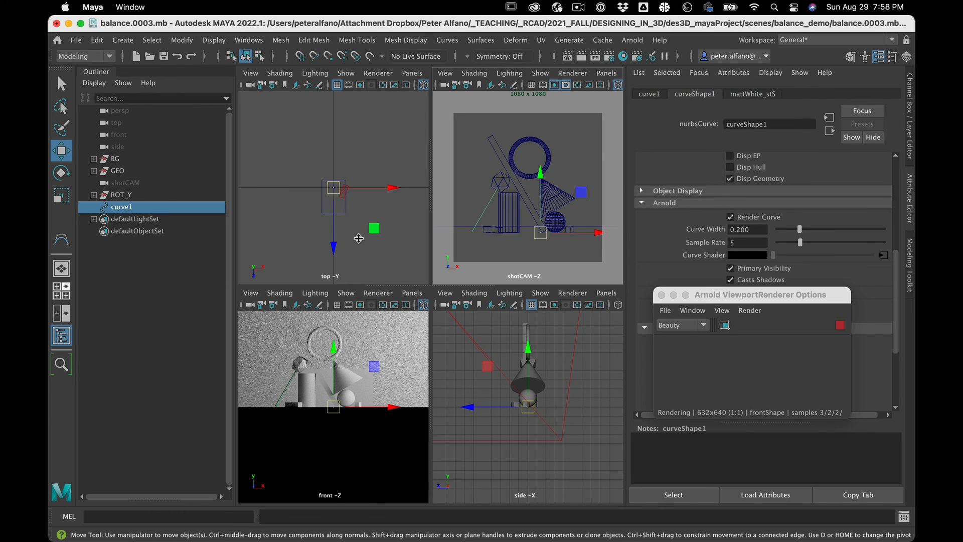
# Step: Select shotCAM, frame it in the top view and move it slightly along negative X to adjust the composition
pyautogui.click(355, 204)
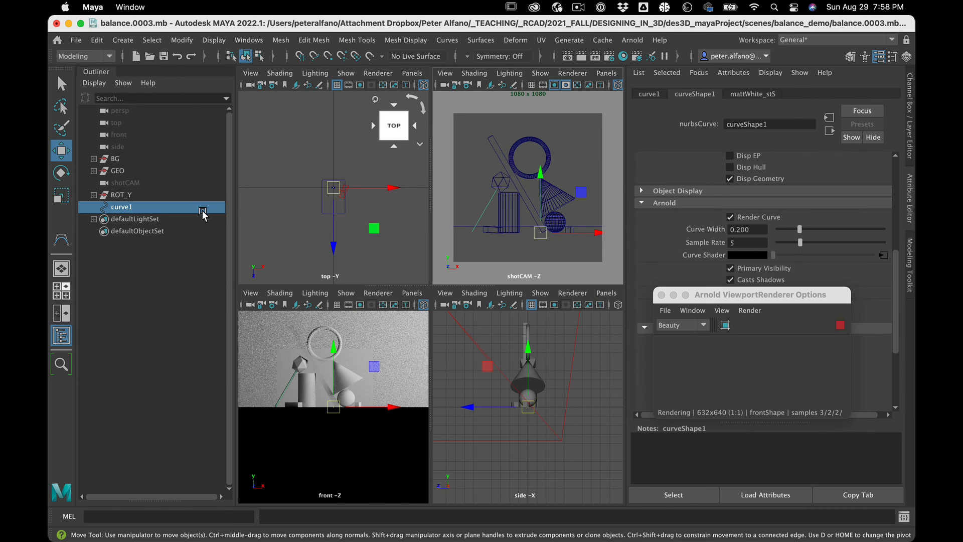
pyautogui.click(149, 182)
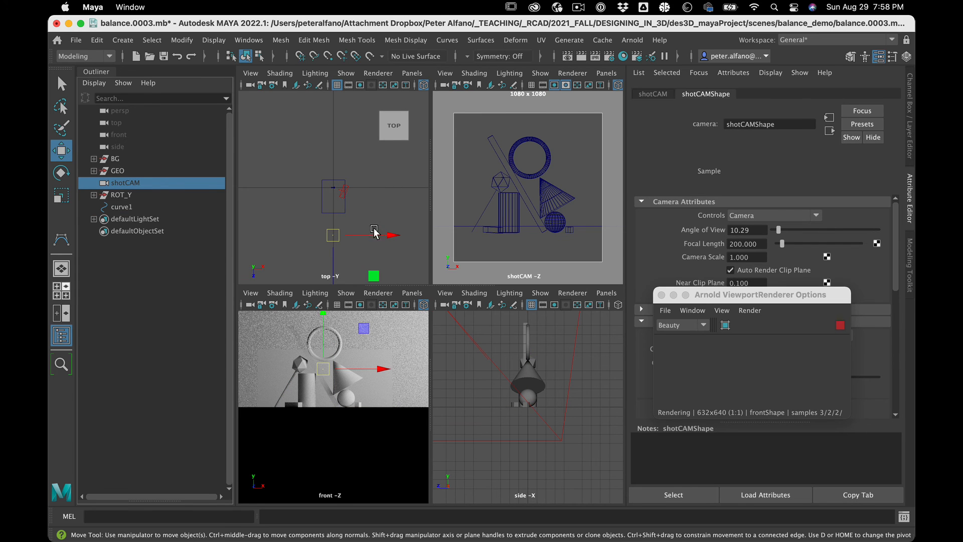
pyautogui.scroll(4, 381, 234)
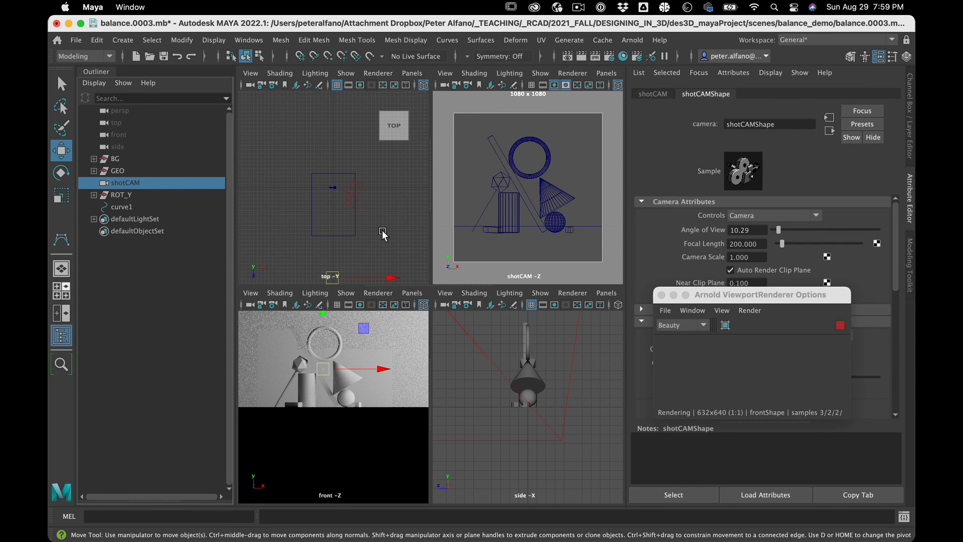
pyautogui.press('f')
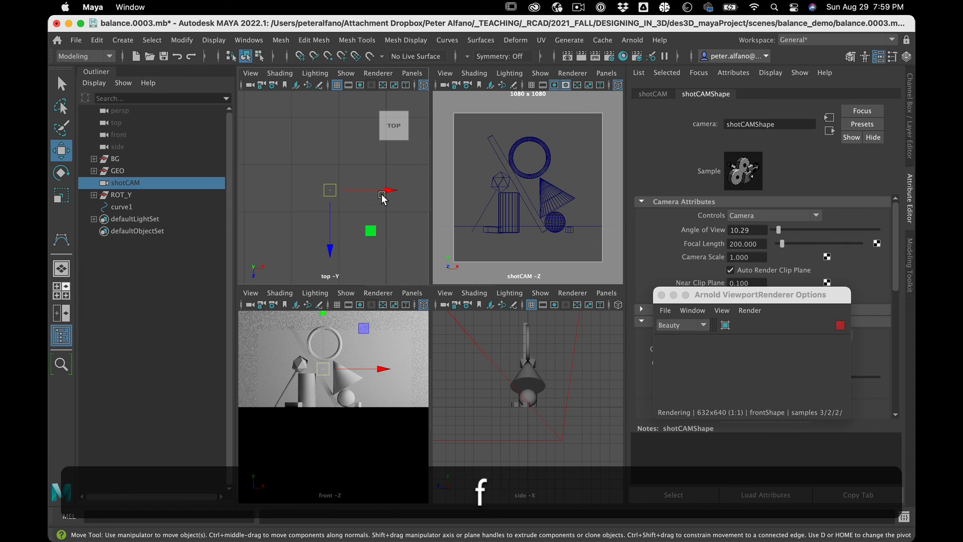
pyautogui.click(387, 191)
pyautogui.moveTo(387, 191); pyautogui.dragTo(373, 193)
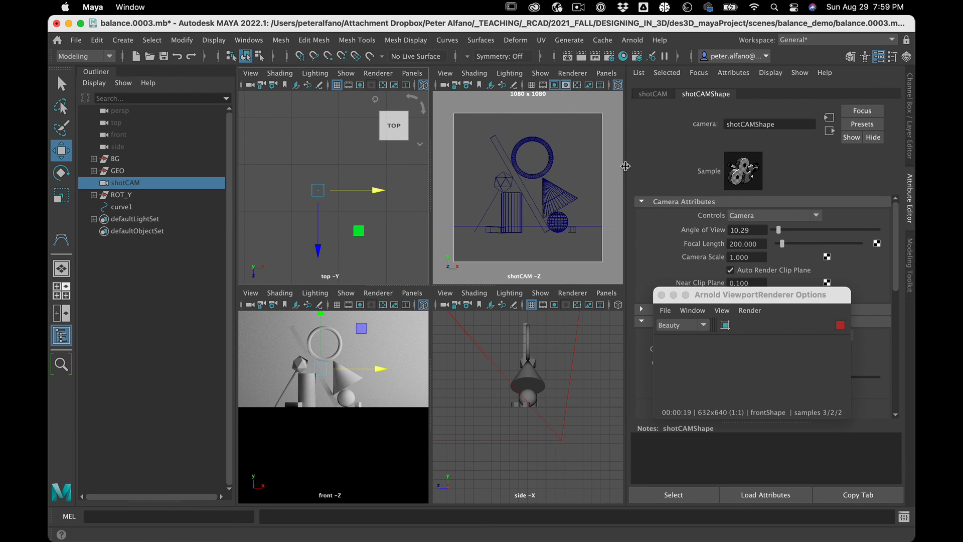
# Step: Close the Arnold render options, switch the shotCAM view's renderer to Arnold and start its live IPR render
pyautogui.click(661, 295)
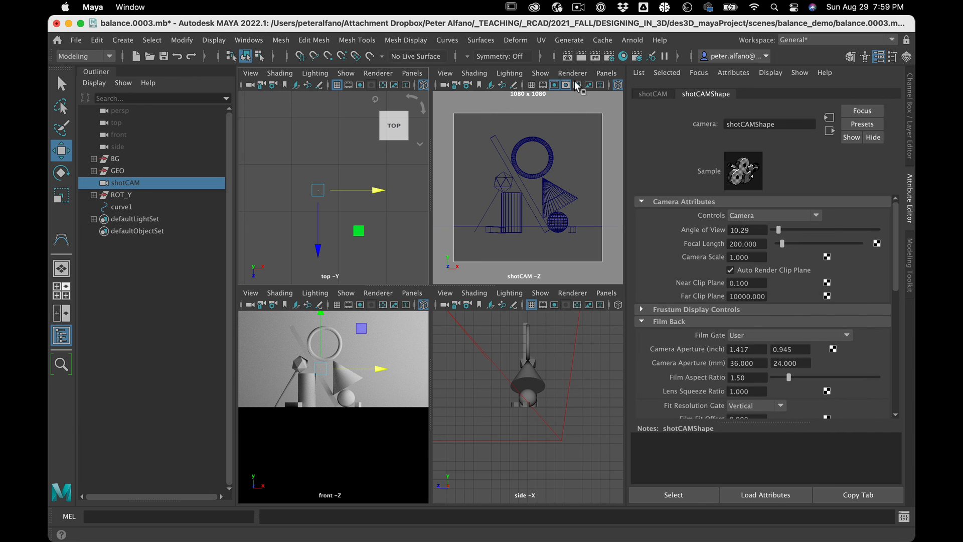
pyautogui.click(575, 79)
pyautogui.click(624, 106)
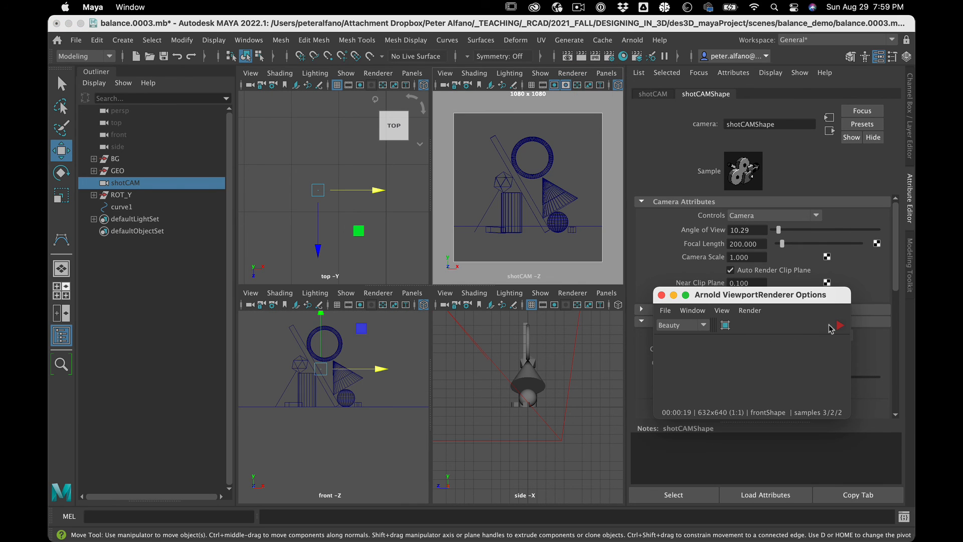
pyautogui.click(839, 325)
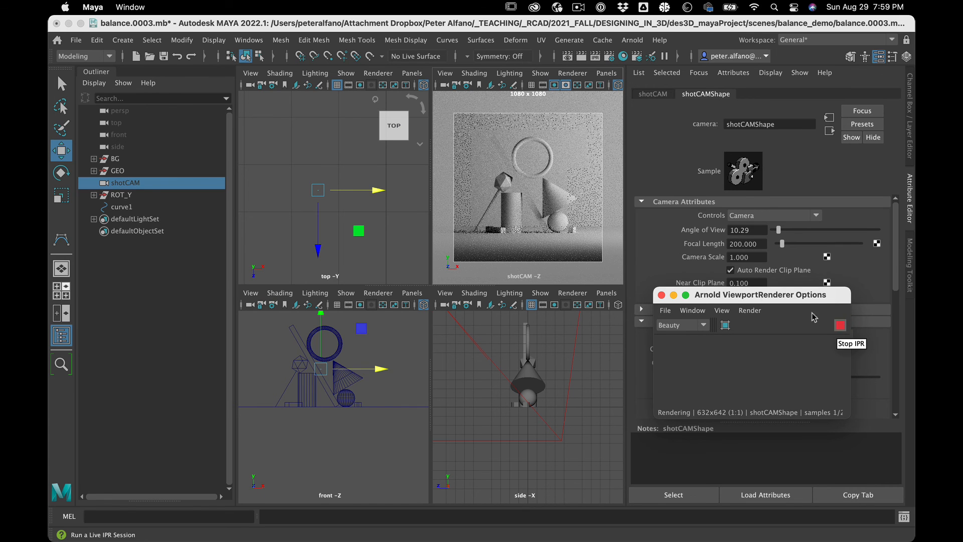
# Step: Clear the camera selection, select curve1 and set its Arnold Curve Width to 0.1
pyautogui.click(154, 286)
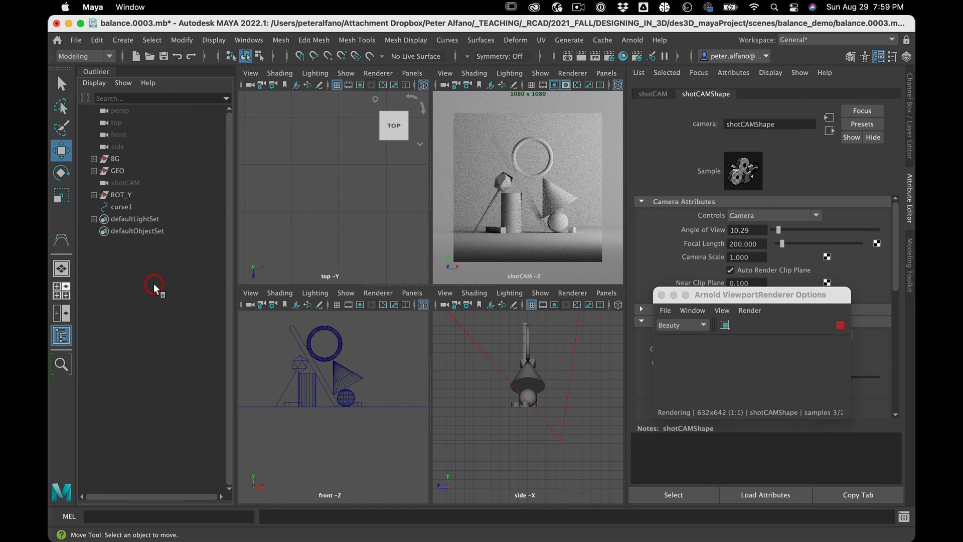
pyautogui.click(135, 206)
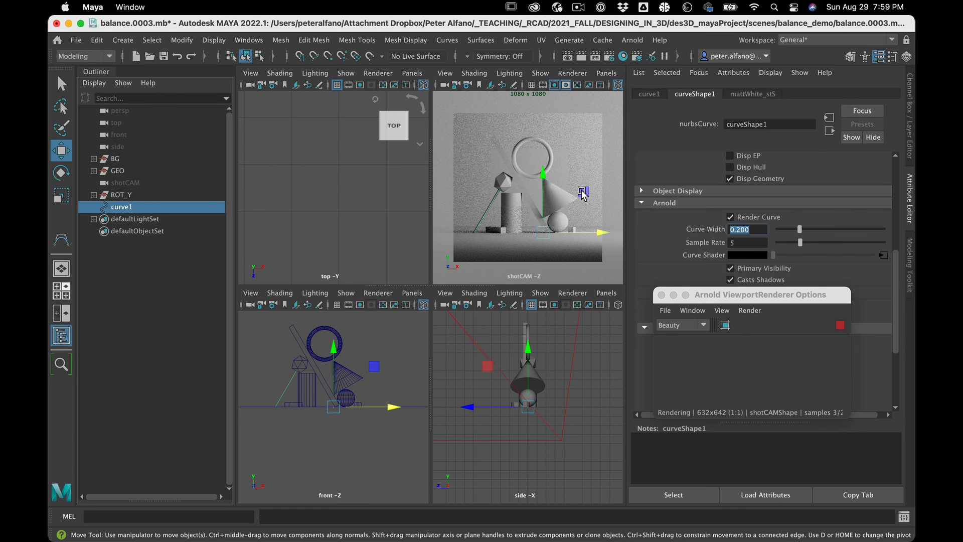
pyautogui.write('.1')
pyautogui.press('Return')
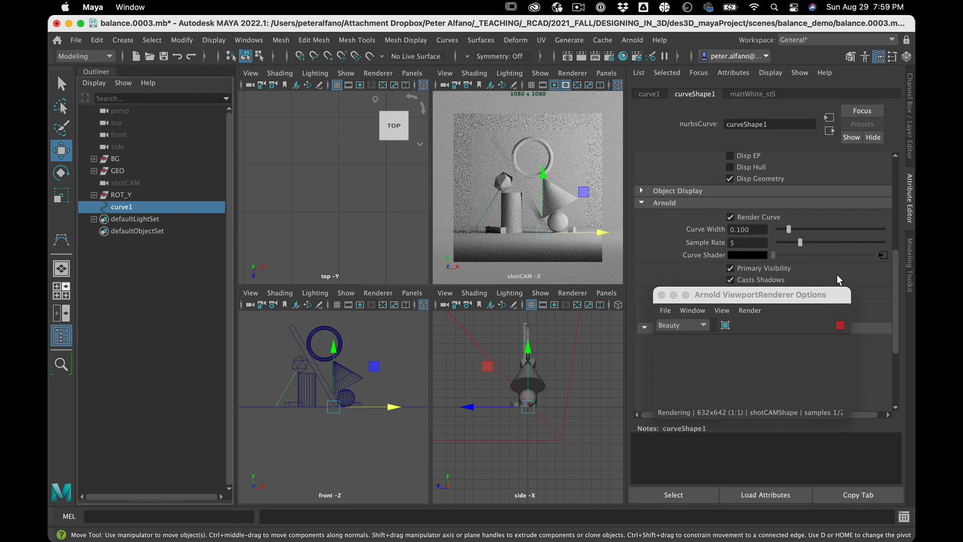
# Step: Move the Arnold ViewportRenderer Options window off the curve's Arnold attributes and check the curve's Mode setting
pyautogui.moveTo(808, 300); pyautogui.dragTo(781, 399)
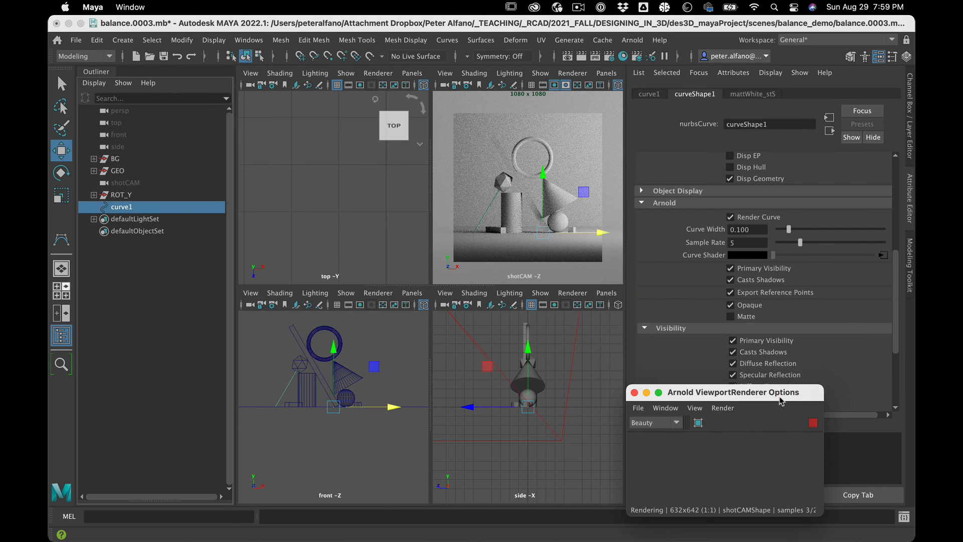
pyautogui.scroll(-5, 830, 370)
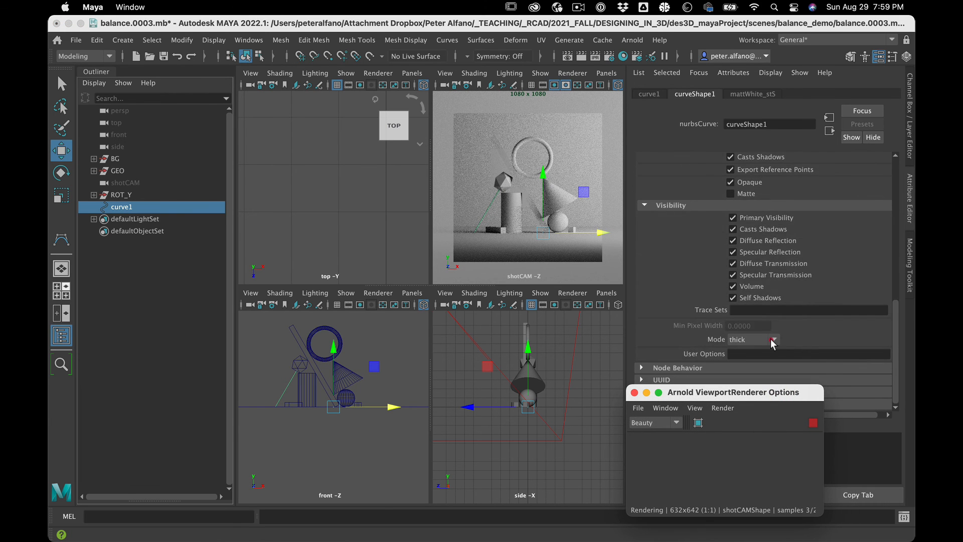
pyautogui.click(772, 340)
pyautogui.scroll(4, 830, 321)
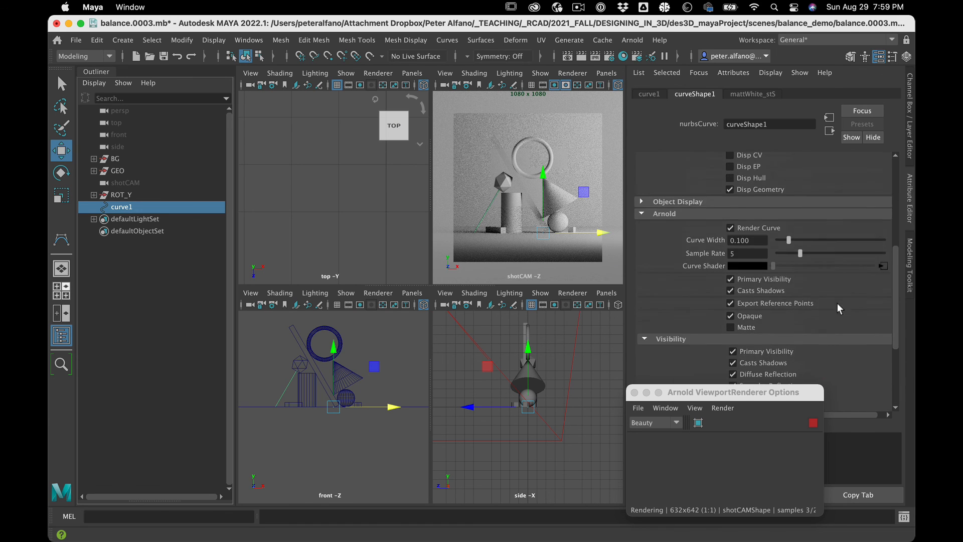